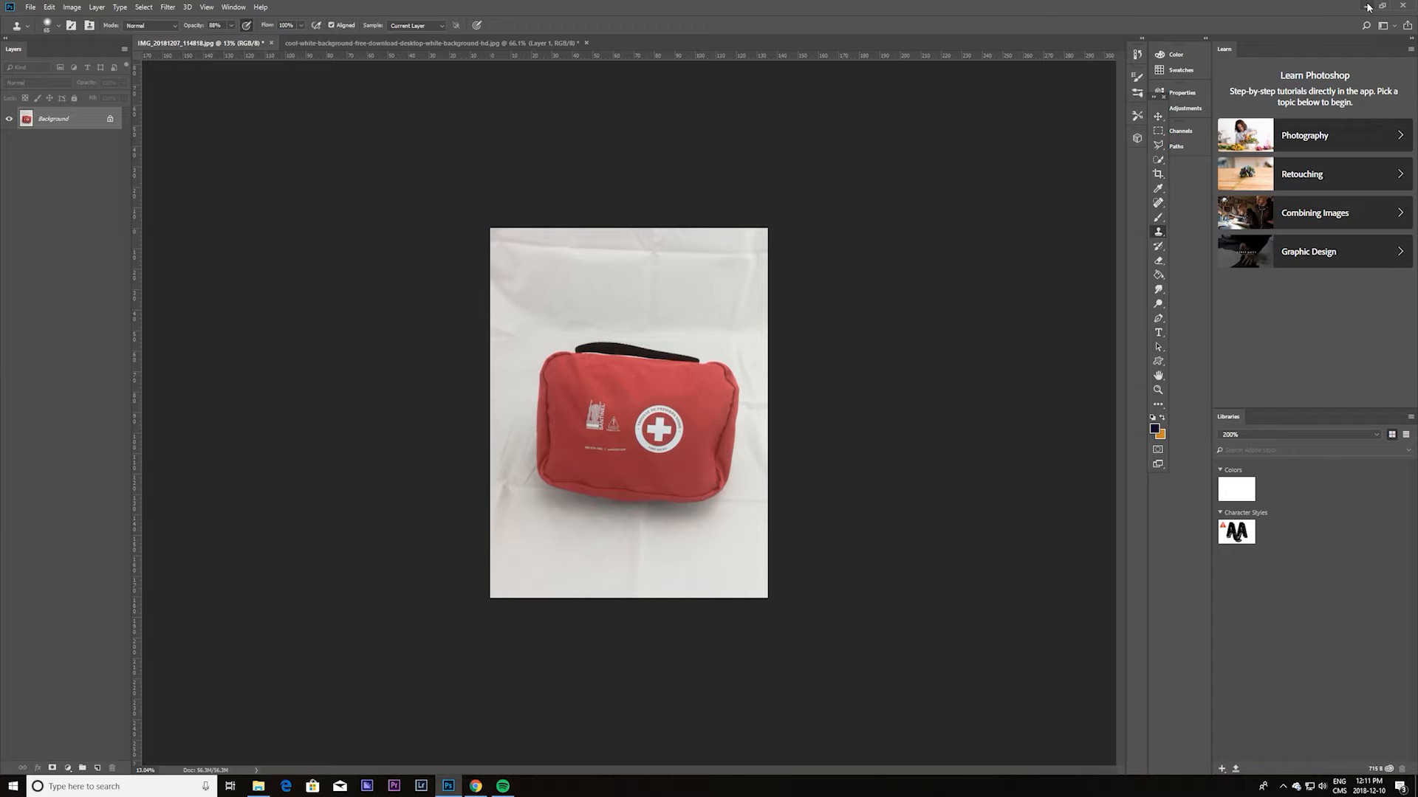
Step: Quit the image editor and discard the unsaved changes to the open documents
{"action": "left_click", "coordinate": [1402, 6]}
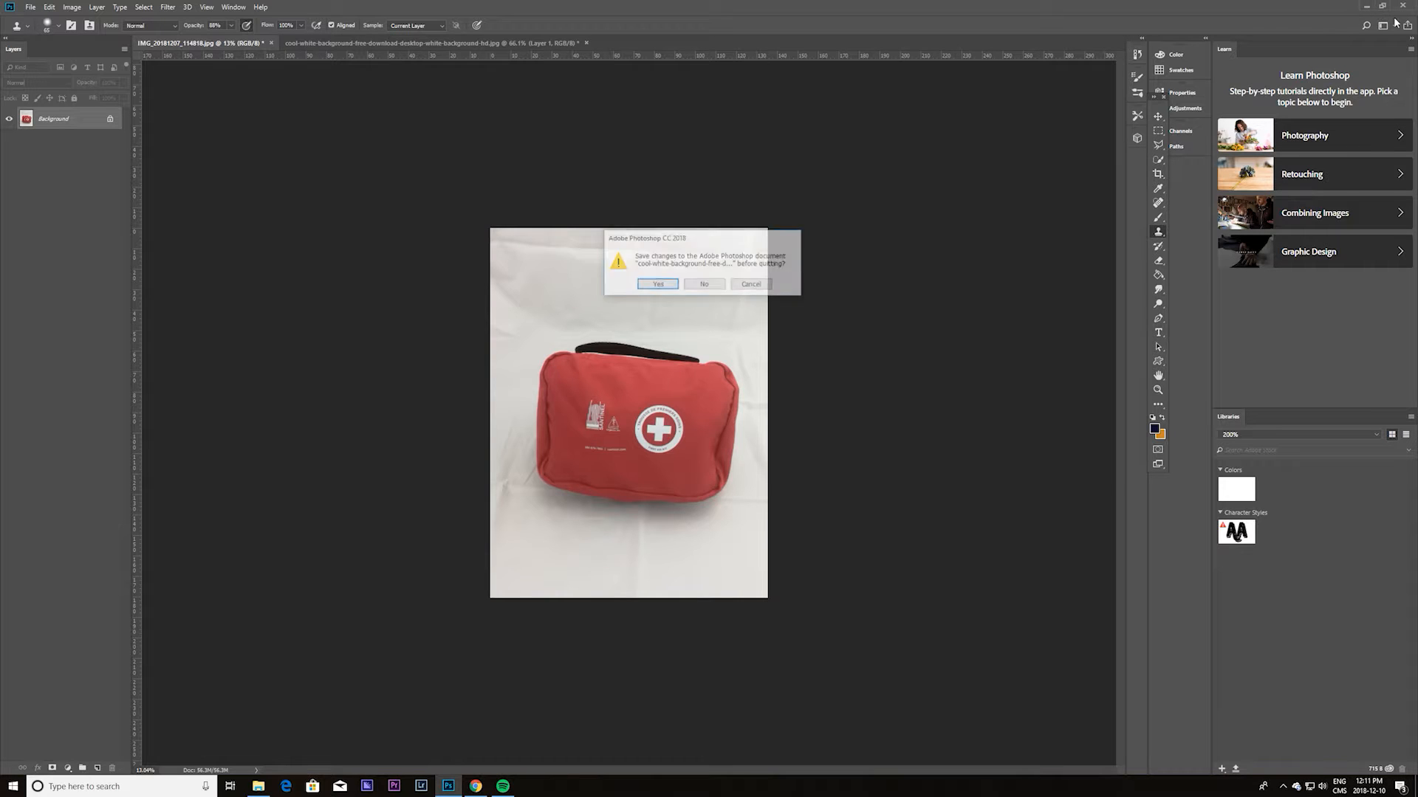
{"action": "left_click", "coordinate": [702, 285]}
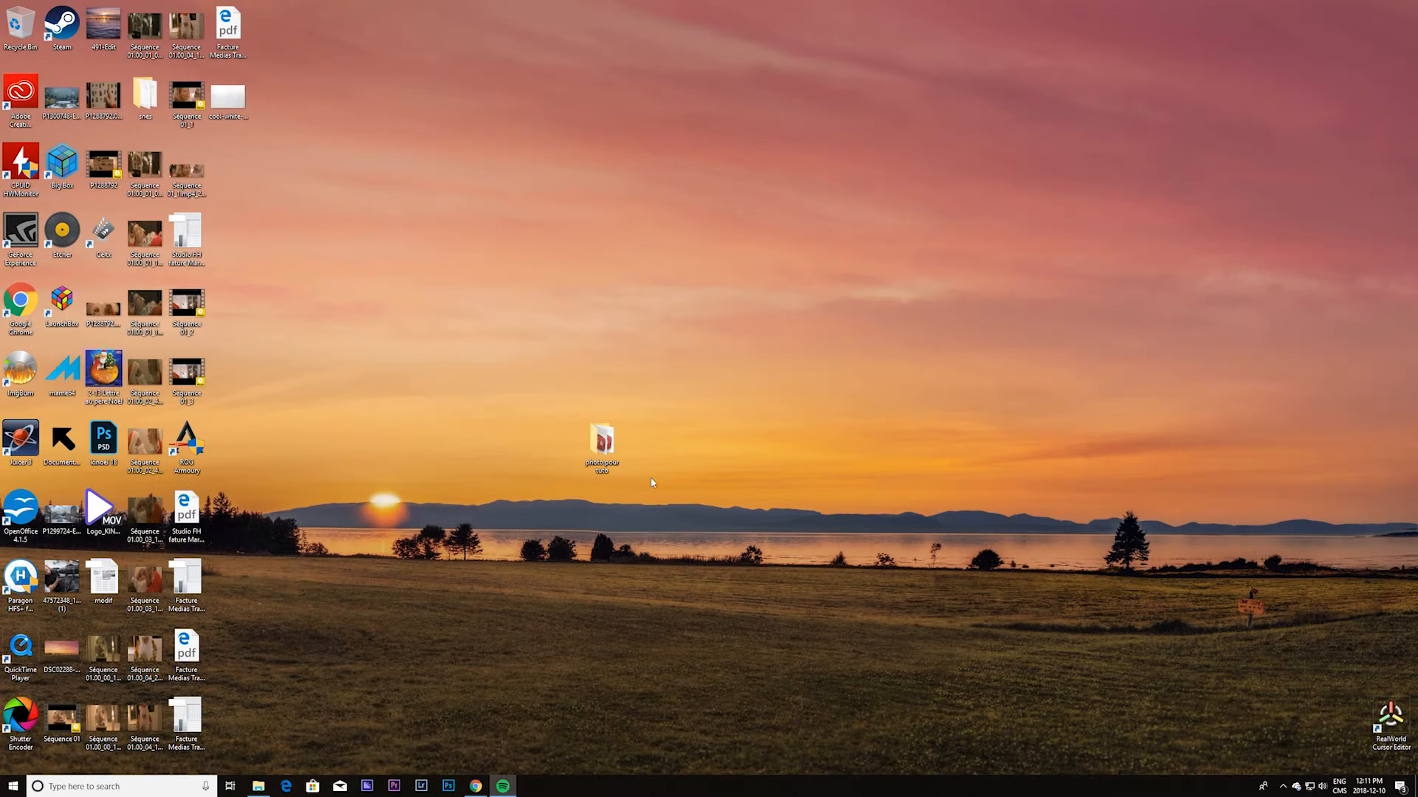
Step: Open the photo IMG_20181207_114818 from the desktop folder "photo pour tuto" in Photoshop
{"action": "double_click", "coordinate": [619, 439]}
{"action": "left_click", "coordinate": [760, 130]}
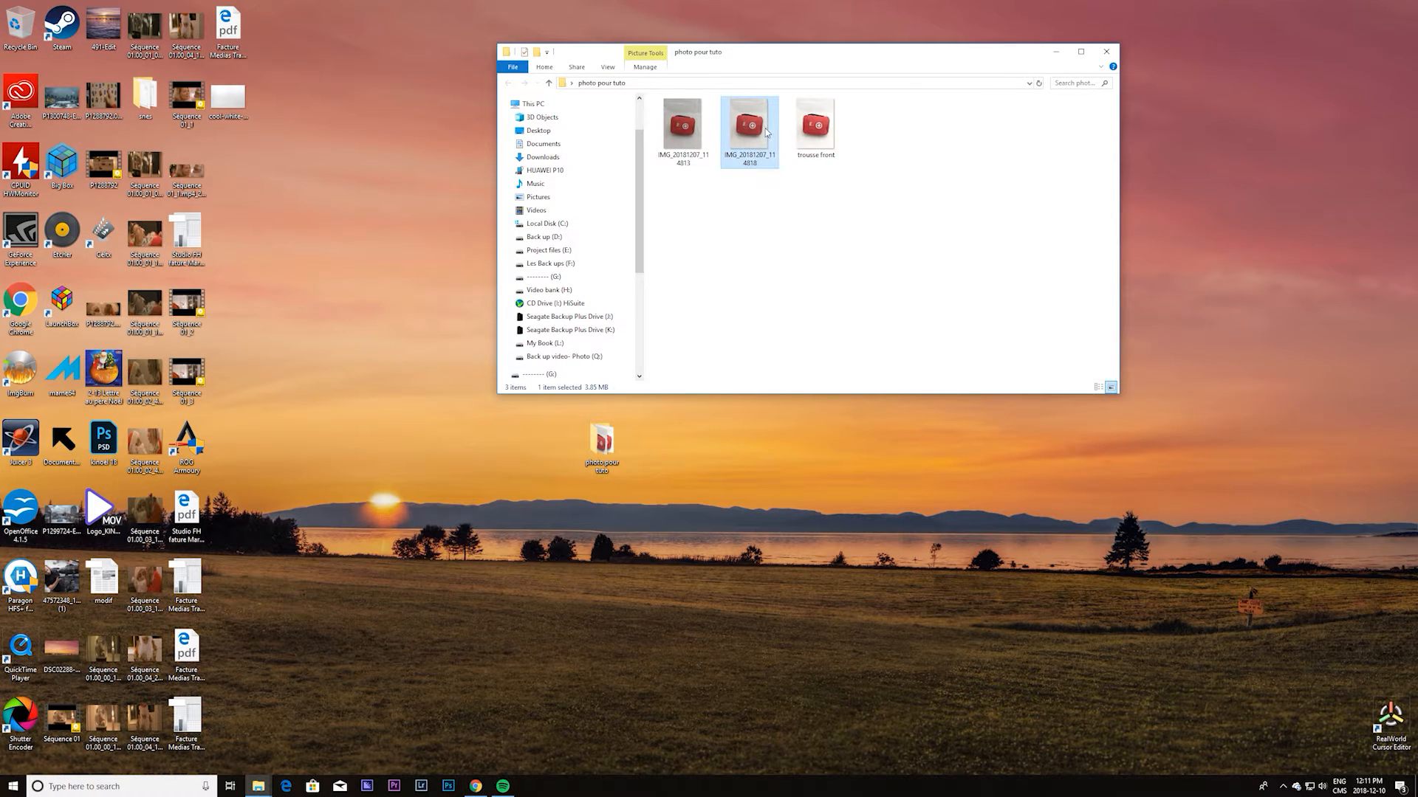
{"action": "right_click", "coordinate": [766, 130]}
{"action": "left_click", "coordinate": [760, 127]}
{"action": "right_click", "coordinate": [758, 127]}
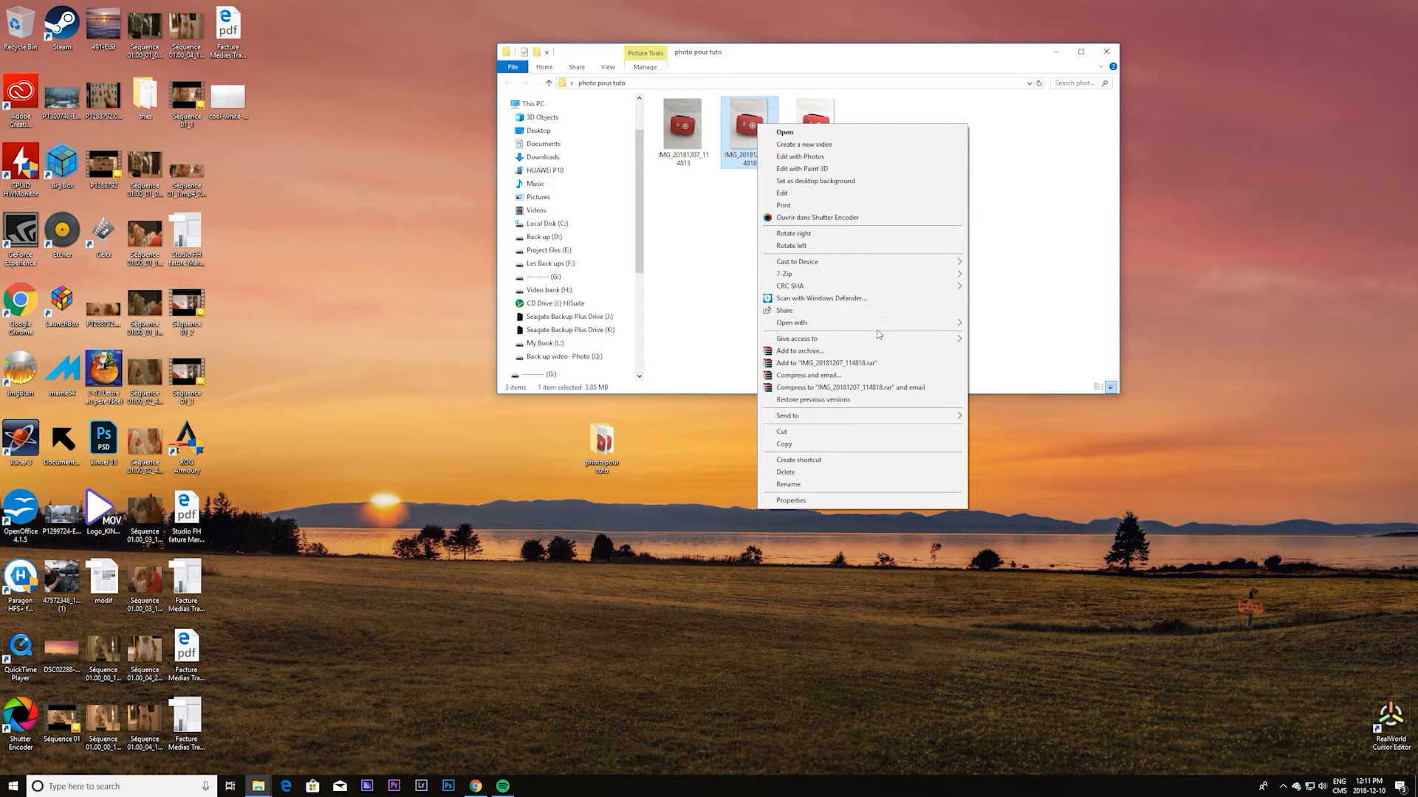
{"action": "mouse_move", "coordinate": [885, 326]}
{"action": "left_click", "coordinate": [1013, 330]}
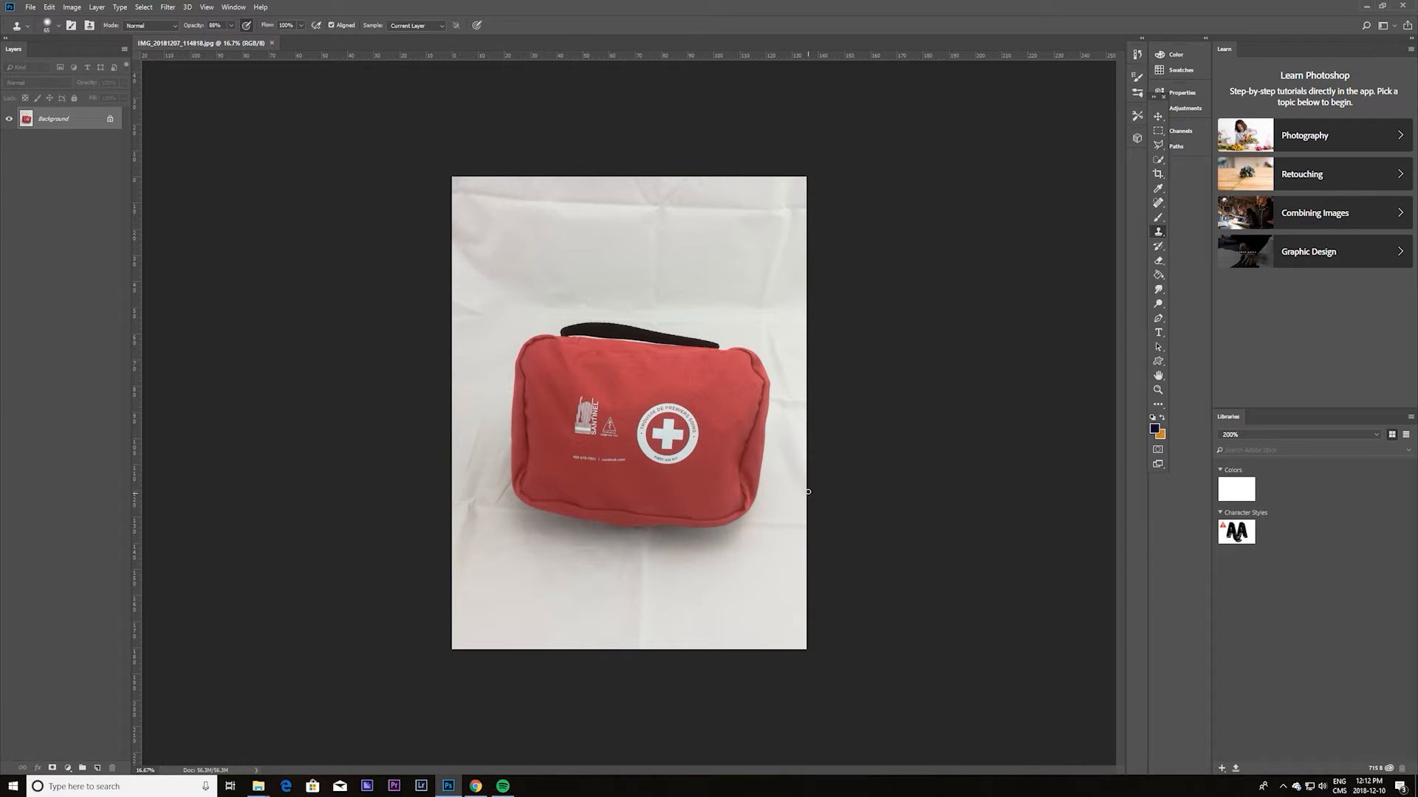
Step: Select the whole white cloth background around the red bag with the Quick Selection tool
{"action": "scroll", "coordinate": [765, 470], "scroll_direction": "up", "scroll_amount": 7}
{"action": "mouse_move", "coordinate": [664, 330]}
{"action": "left_mouse_down"}
{"action": "mouse_move", "coordinate": [1093, 537]}
{"action": "mouse_move", "coordinate": [949, 196]}
{"action": "mouse_move", "coordinate": [908, 311]}
{"action": "mouse_move", "coordinate": [789, 368]}
{"action": "left_mouse_up"}
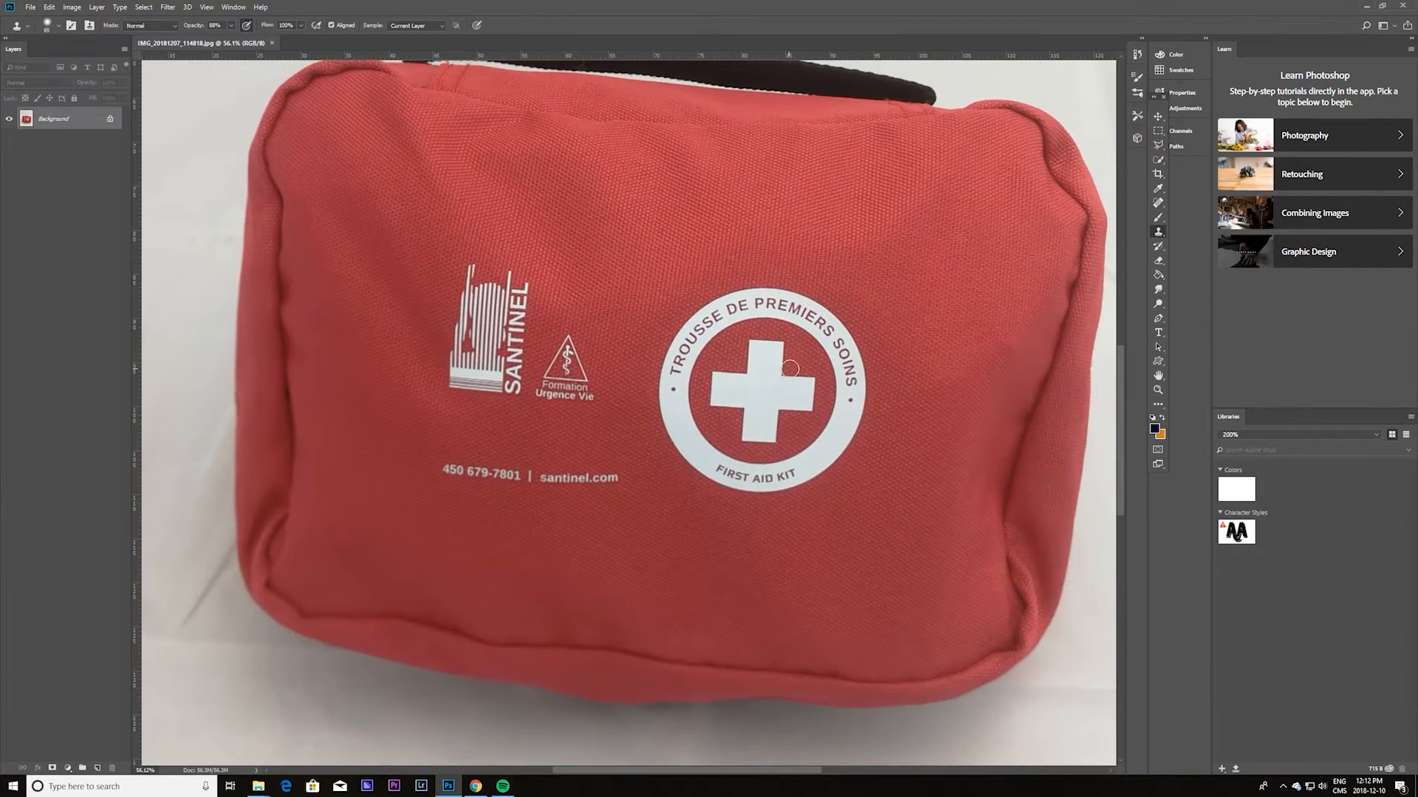
{"action": "left_click", "coordinate": [1157, 162]}
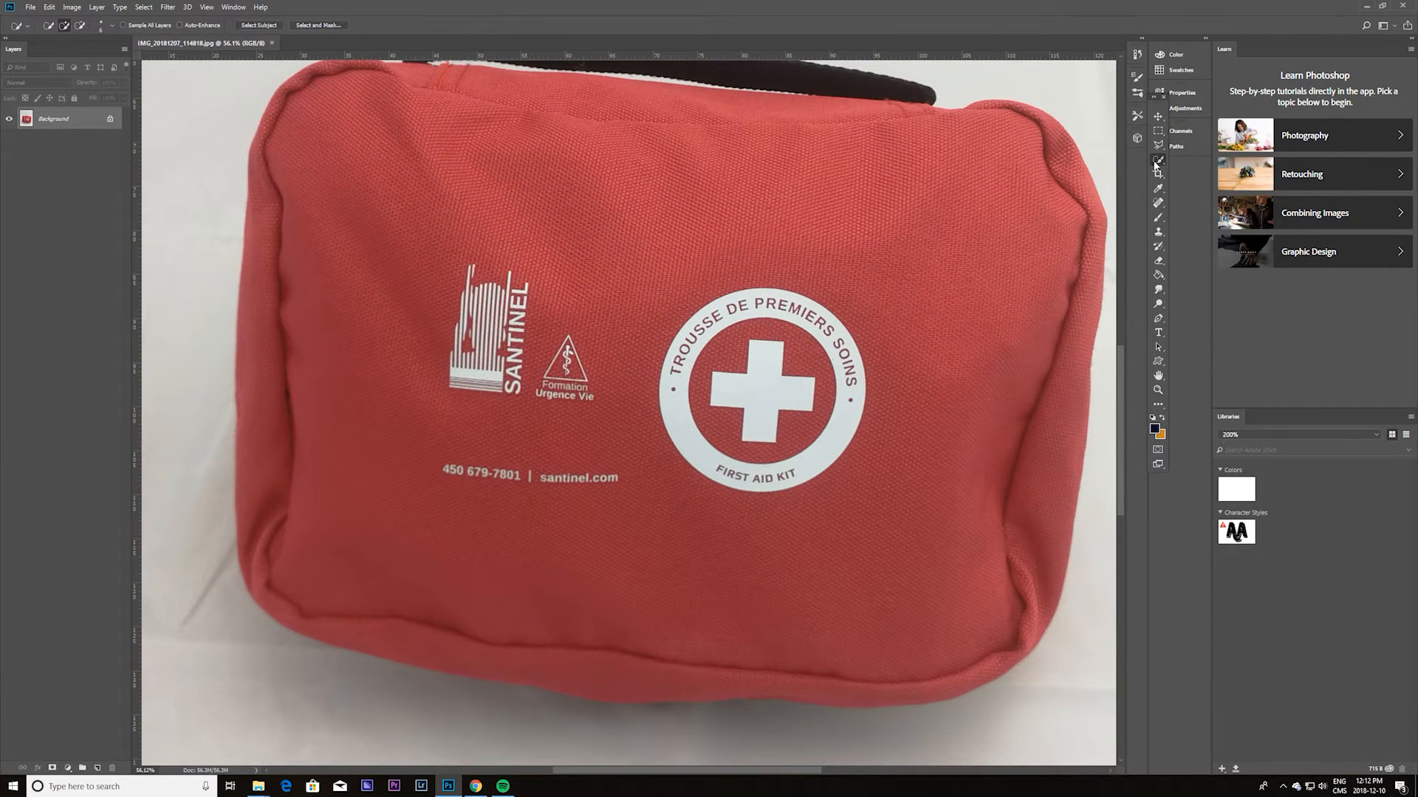
{"action": "scroll", "coordinate": [711, 249], "scroll_direction": "down", "scroll_amount": 6}
{"action": "mouse_move", "coordinate": [710, 247]}
{"action": "left_mouse_down"}
{"action": "mouse_move", "coordinate": [742, 238]}
{"action": "mouse_move", "coordinate": [665, 214]}
{"action": "mouse_move", "coordinate": [421, 396]}
{"action": "mouse_move", "coordinate": [430, 351]}
{"action": "mouse_move", "coordinate": [435, 567]}
{"action": "left_mouse_up"}
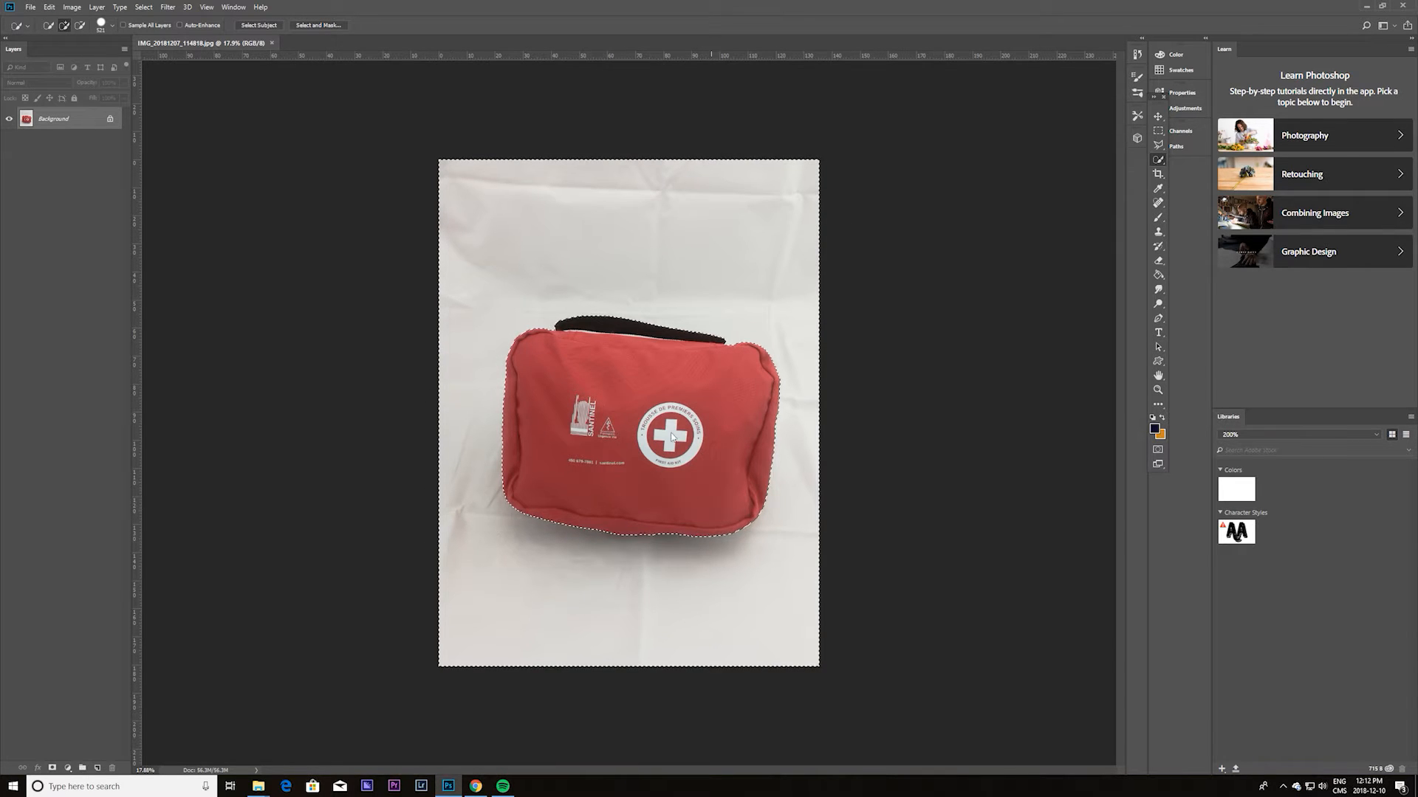
Step: Add the narrow white gap between the black handle and the top of the bag to the selection
{"action": "scroll", "coordinate": [601, 249], "scroll_direction": "up", "scroll_amount": 6}
{"action": "mouse_move", "coordinate": [654, 338]}
{"action": "left_mouse_down"}
{"action": "mouse_move", "coordinate": [516, 343]}
{"action": "mouse_move", "coordinate": [655, 362]}
{"action": "left_mouse_up"}
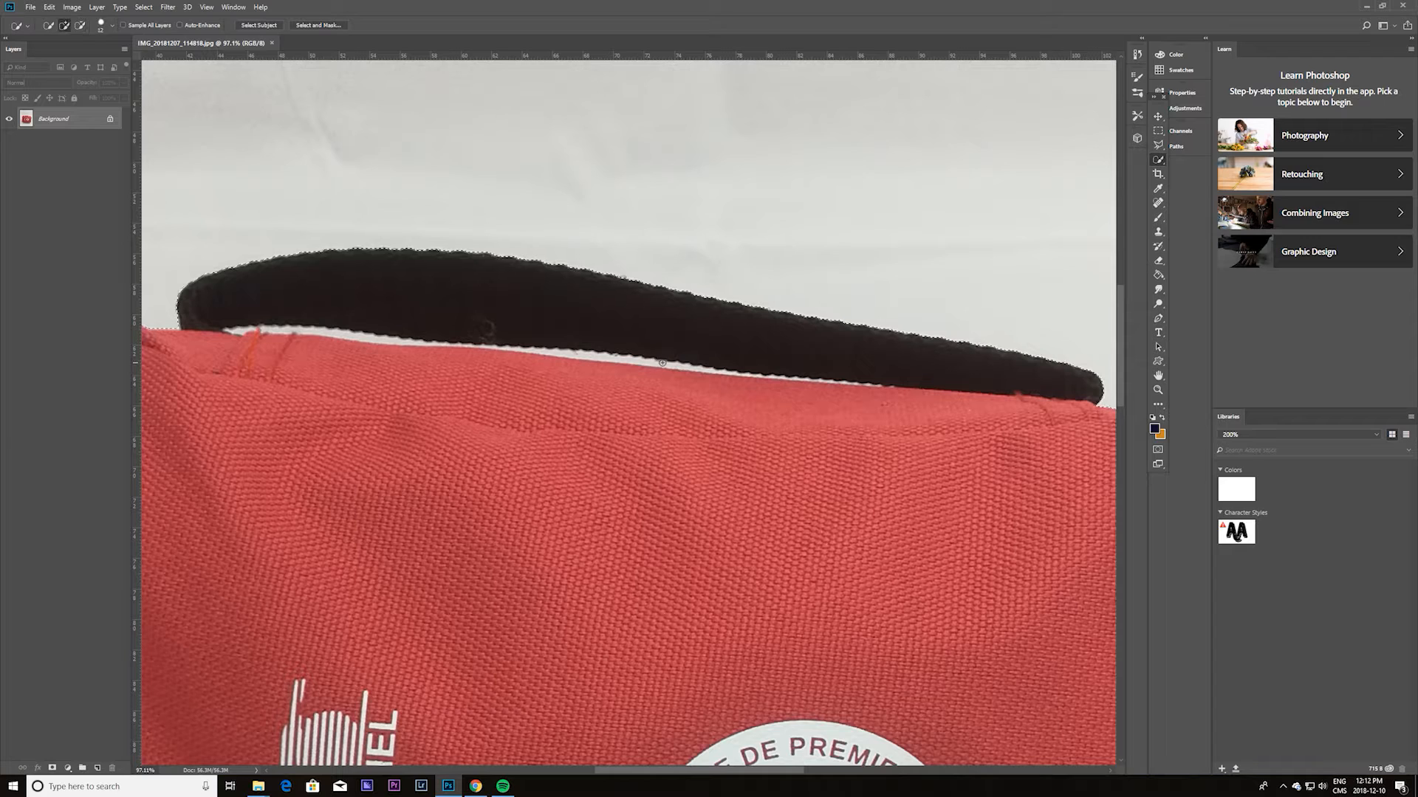
{"action": "left_click", "coordinate": [647, 359]}
{"action": "left_click", "coordinate": [574, 356]}
{"action": "left_click", "coordinate": [420, 342]}
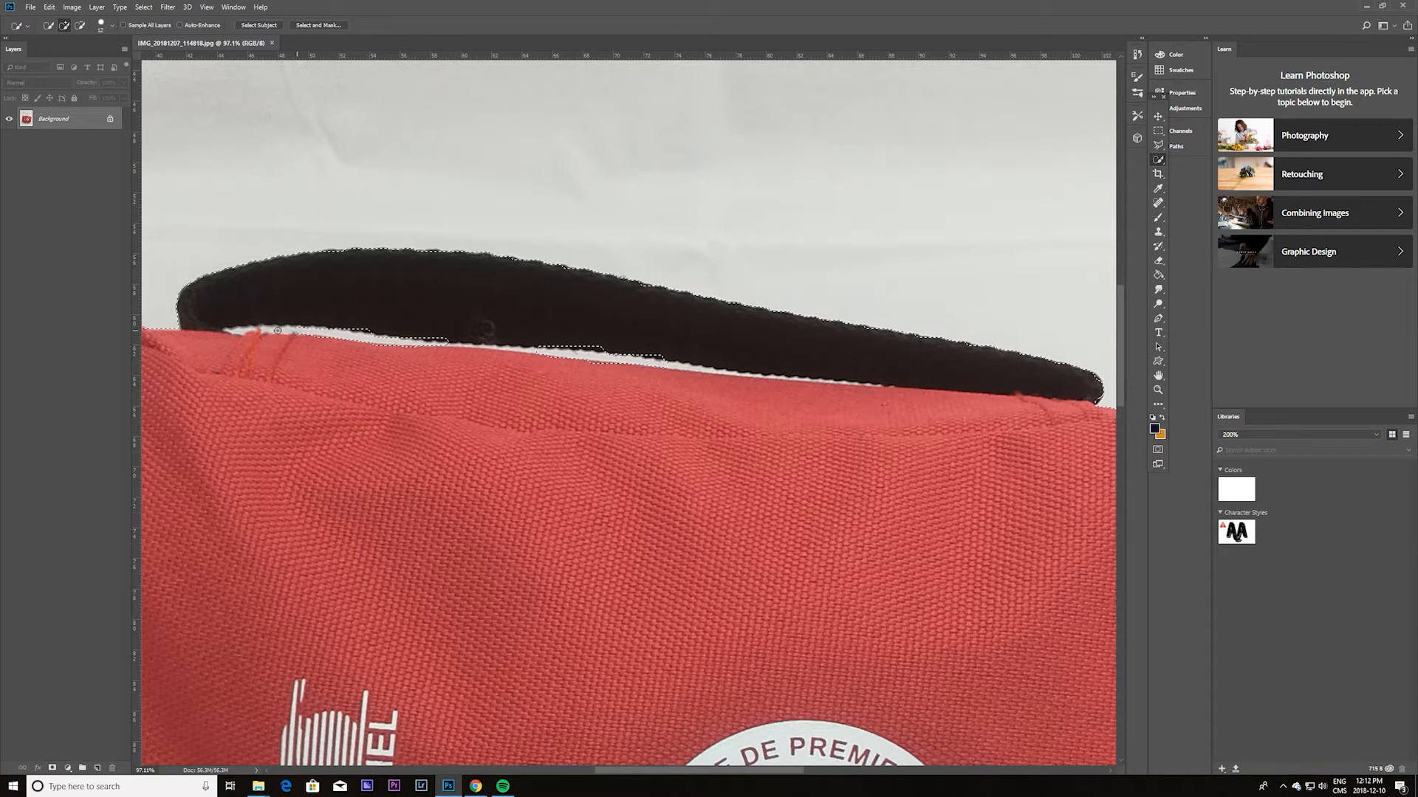
{"action": "left_click", "coordinate": [461, 343]}
{"action": "left_click_drag", "start_coordinate": [520, 349], "coordinate": [561, 354]}
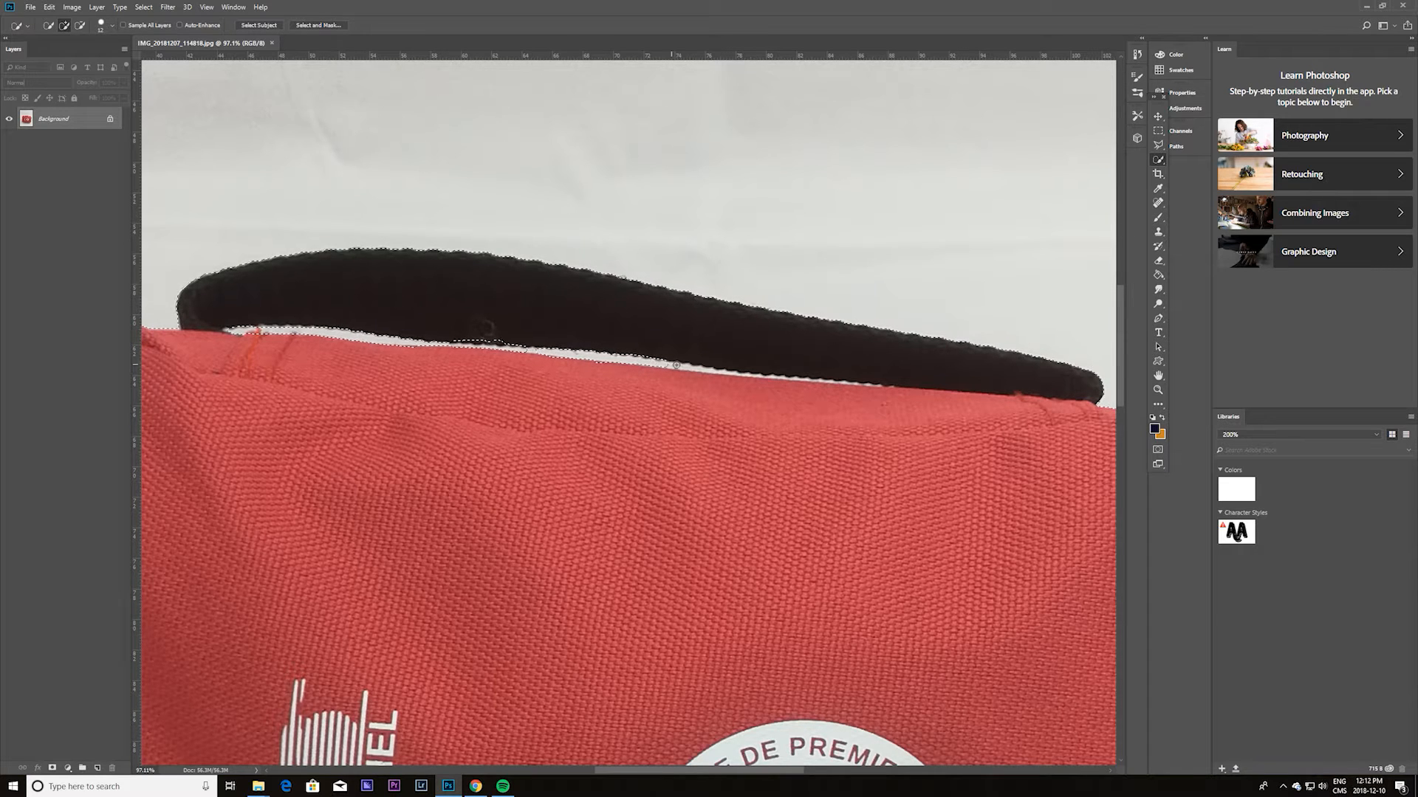
{"action": "left_click", "coordinate": [753, 372]}
{"action": "left_click", "coordinate": [779, 376]}
{"action": "scroll", "coordinate": [680, 391], "scroll_direction": "down", "scroll_amount": 5}
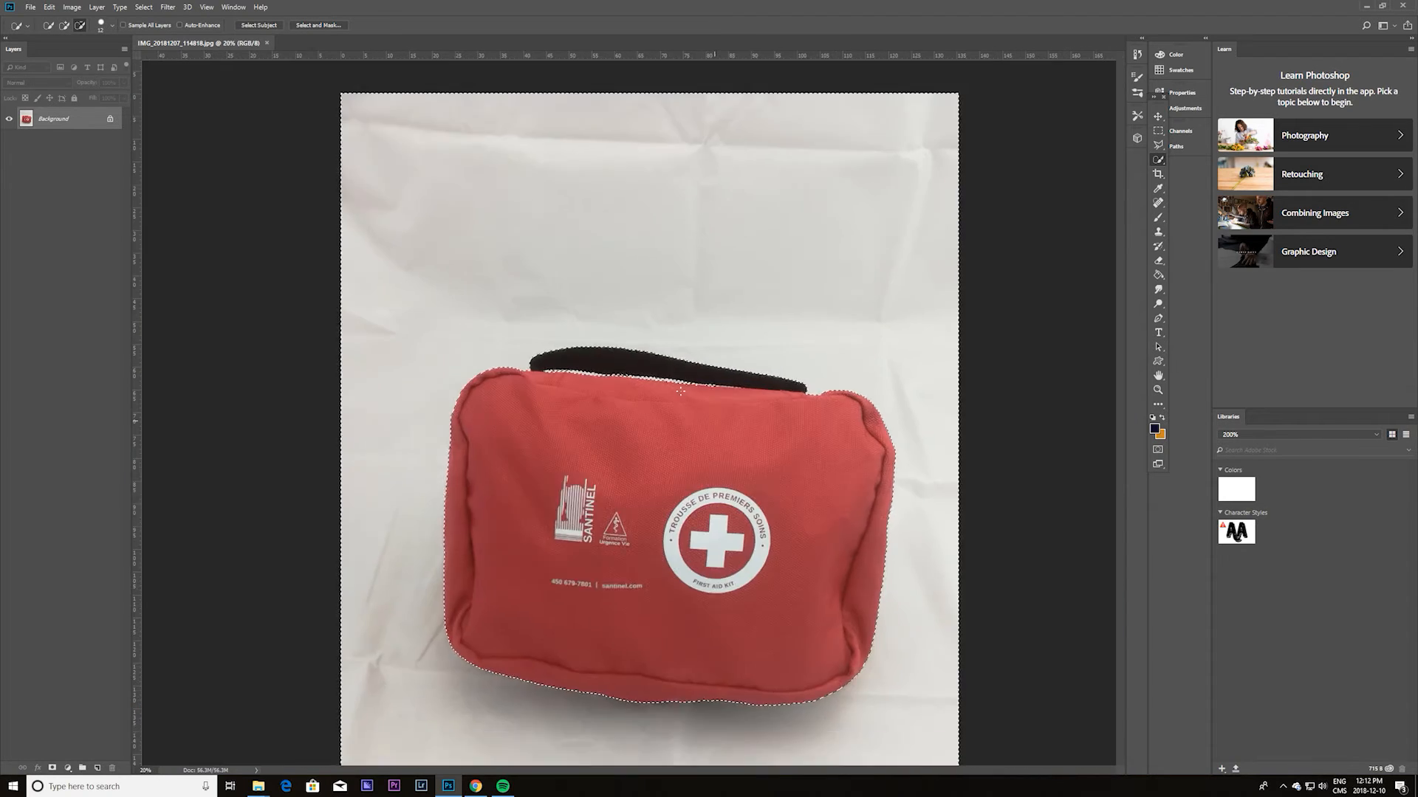
Step: Inspect the selection edge along the sides, lower edge and handle of the bag
{"action": "scroll", "coordinate": [680, 391], "scroll_direction": "down", "scroll_amount": 3}
{"action": "scroll", "coordinate": [631, 443], "scroll_direction": "up", "scroll_amount": 5}
{"action": "mouse_move", "coordinate": [954, 436]}
{"action": "left_mouse_down"}
{"action": "mouse_move", "coordinate": [847, 519]}
{"action": "mouse_move", "coordinate": [785, 474]}
{"action": "mouse_move", "coordinate": [965, 458]}
{"action": "left_mouse_up"}
{"action": "left_click_drag", "start_coordinate": [445, 439], "coordinate": [720, 298]}
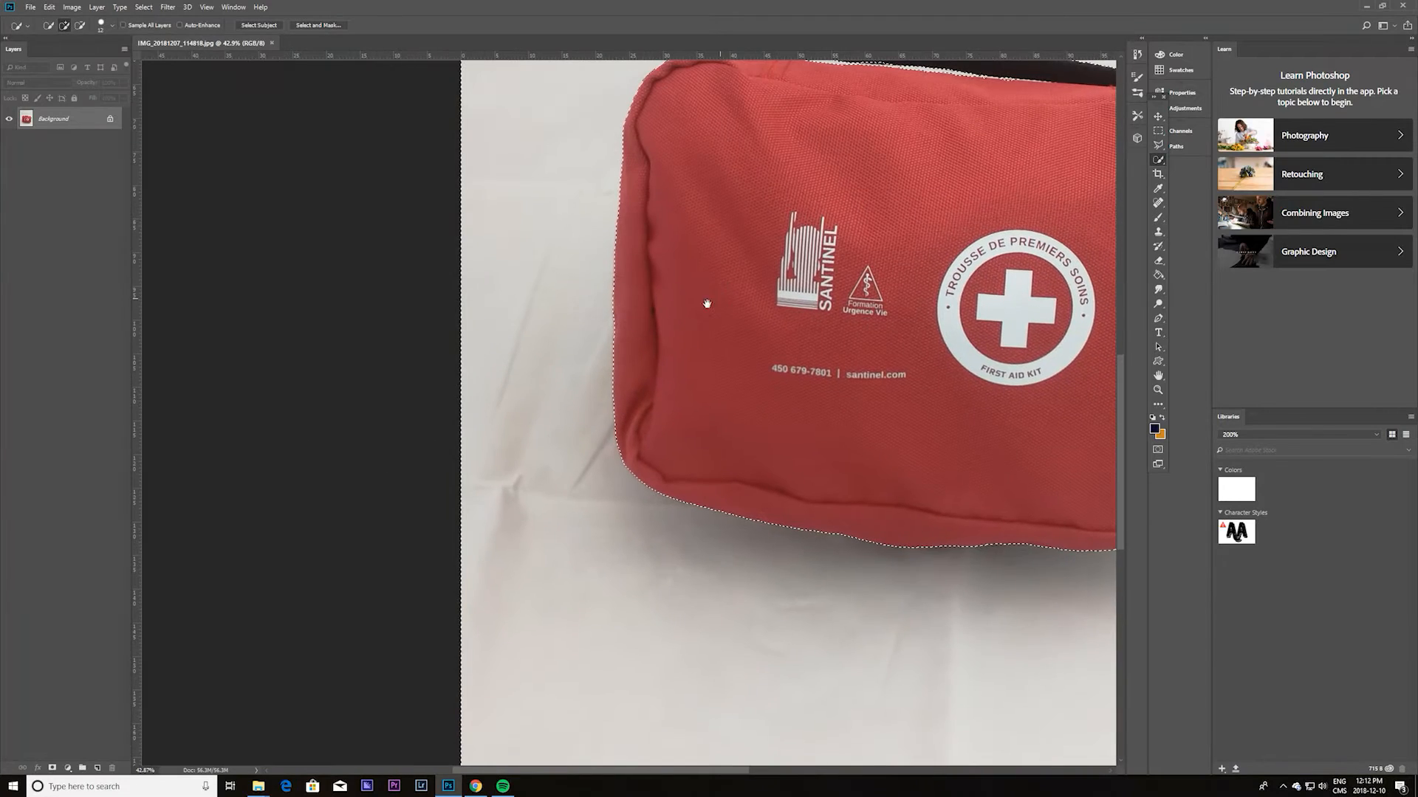
{"action": "scroll", "coordinate": [719, 298], "scroll_direction": "up", "scroll_amount": 3}
{"action": "scroll", "coordinate": [724, 319], "scroll_direction": "down", "scroll_amount": 4}
{"action": "left_click_drag", "start_coordinate": [909, 362], "coordinate": [701, 443]}
{"action": "left_click_drag", "start_coordinate": [656, 269], "coordinate": [662, 344]}
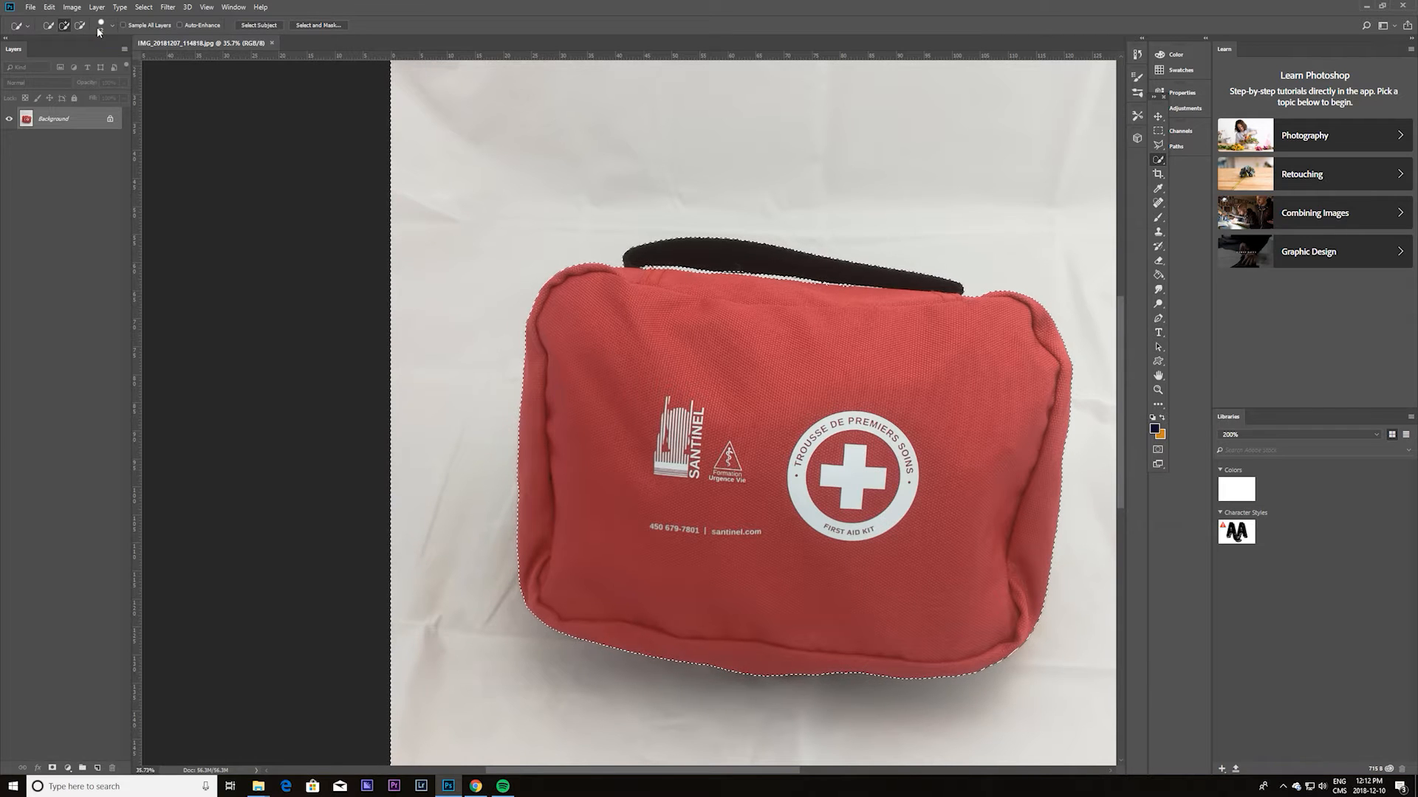
Step: In Select and Mask, refine the selection edge along the gap between the handle and the bag with the Refine Edge brush
{"action": "left_click", "coordinate": [316, 26]}
{"action": "scroll", "coordinate": [707, 275], "scroll_direction": "up", "scroll_amount": 6}
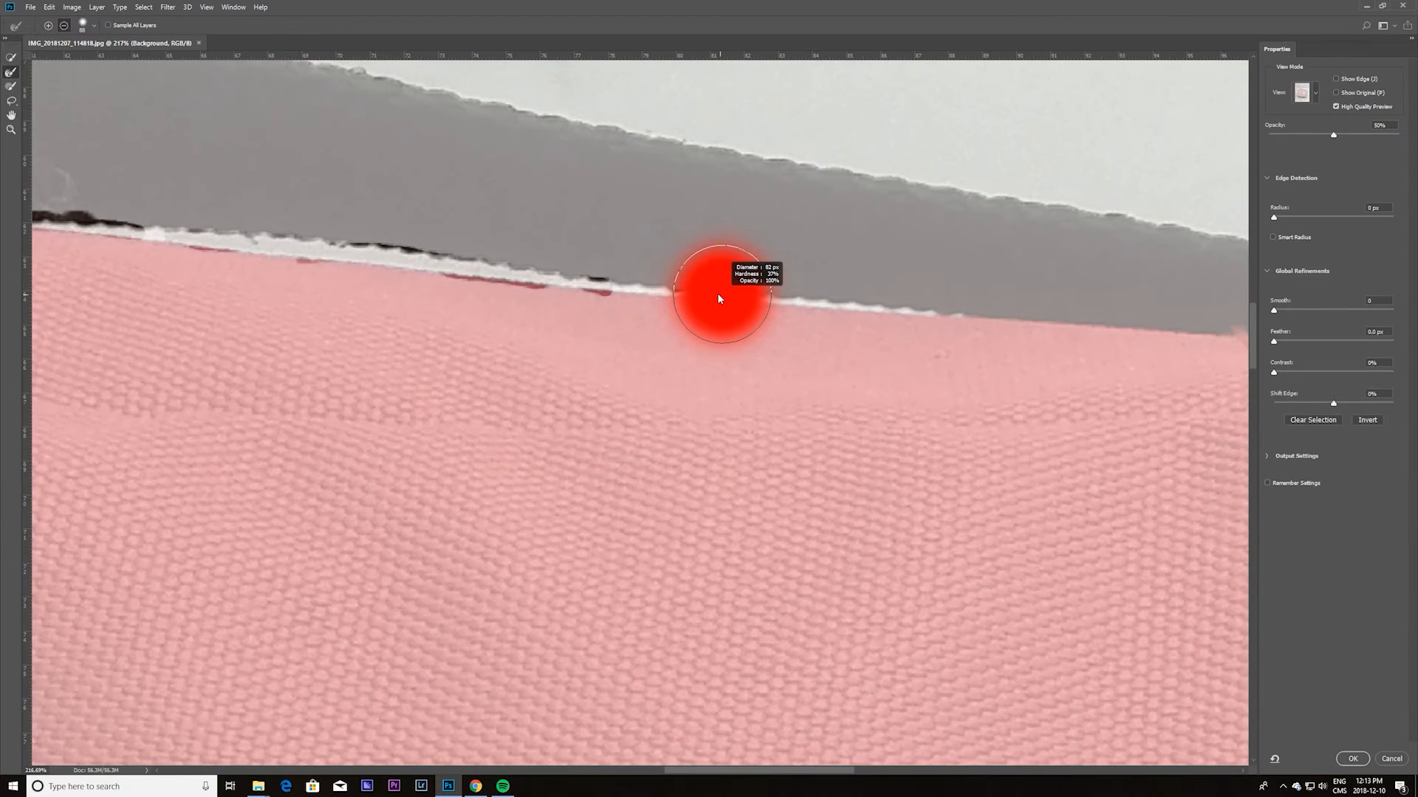
{"action": "mouse_move", "coordinate": [718, 294]}
{"action": "left_mouse_down"}
{"action": "mouse_move", "coordinate": [730, 265]}
{"action": "mouse_move", "coordinate": [164, 227]}
{"action": "left_mouse_up"}
{"action": "left_click_drag", "start_coordinate": [253, 288], "coordinate": [649, 345]}
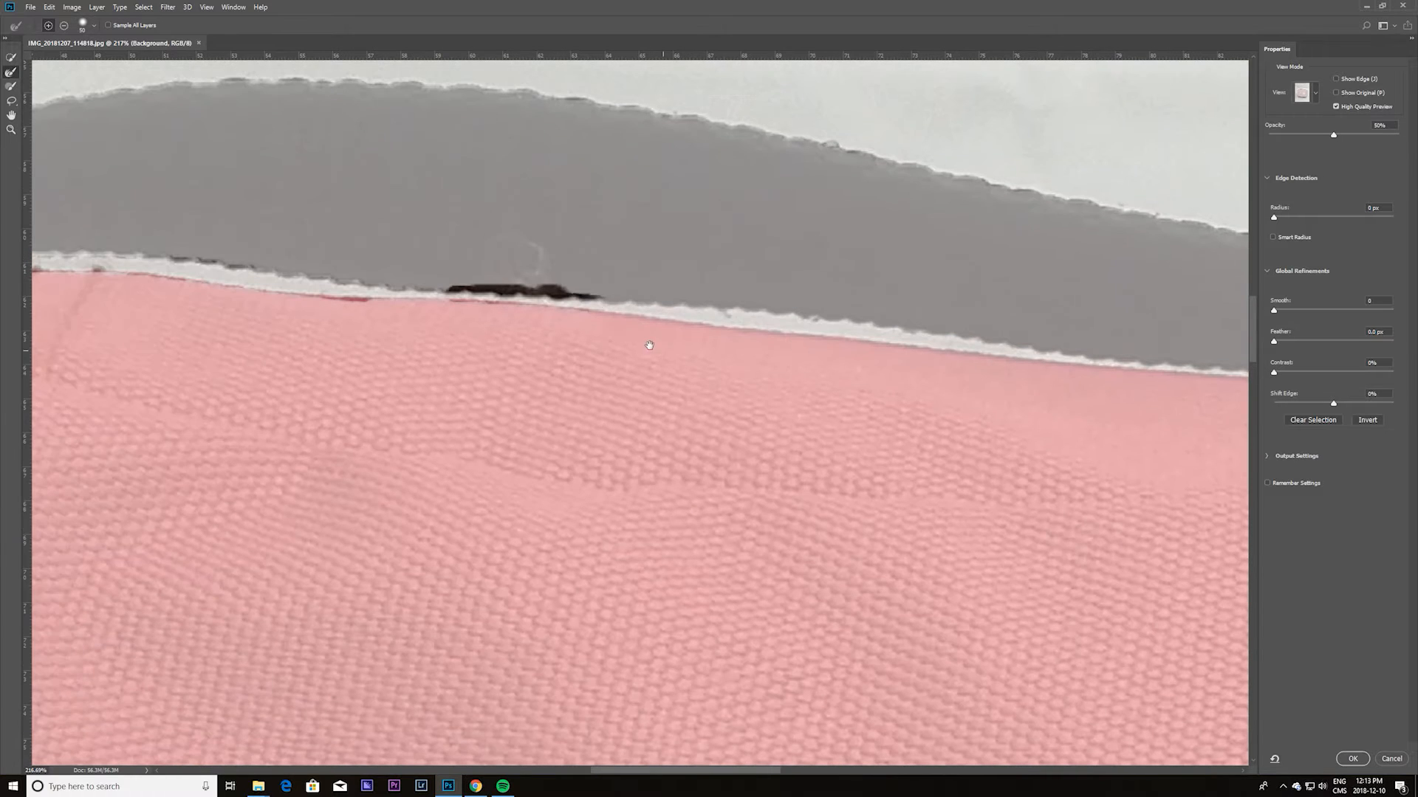
{"action": "left_click_drag", "start_coordinate": [561, 296], "coordinate": [184, 259]}
{"action": "left_click_drag", "start_coordinate": [261, 375], "coordinate": [687, 431]}
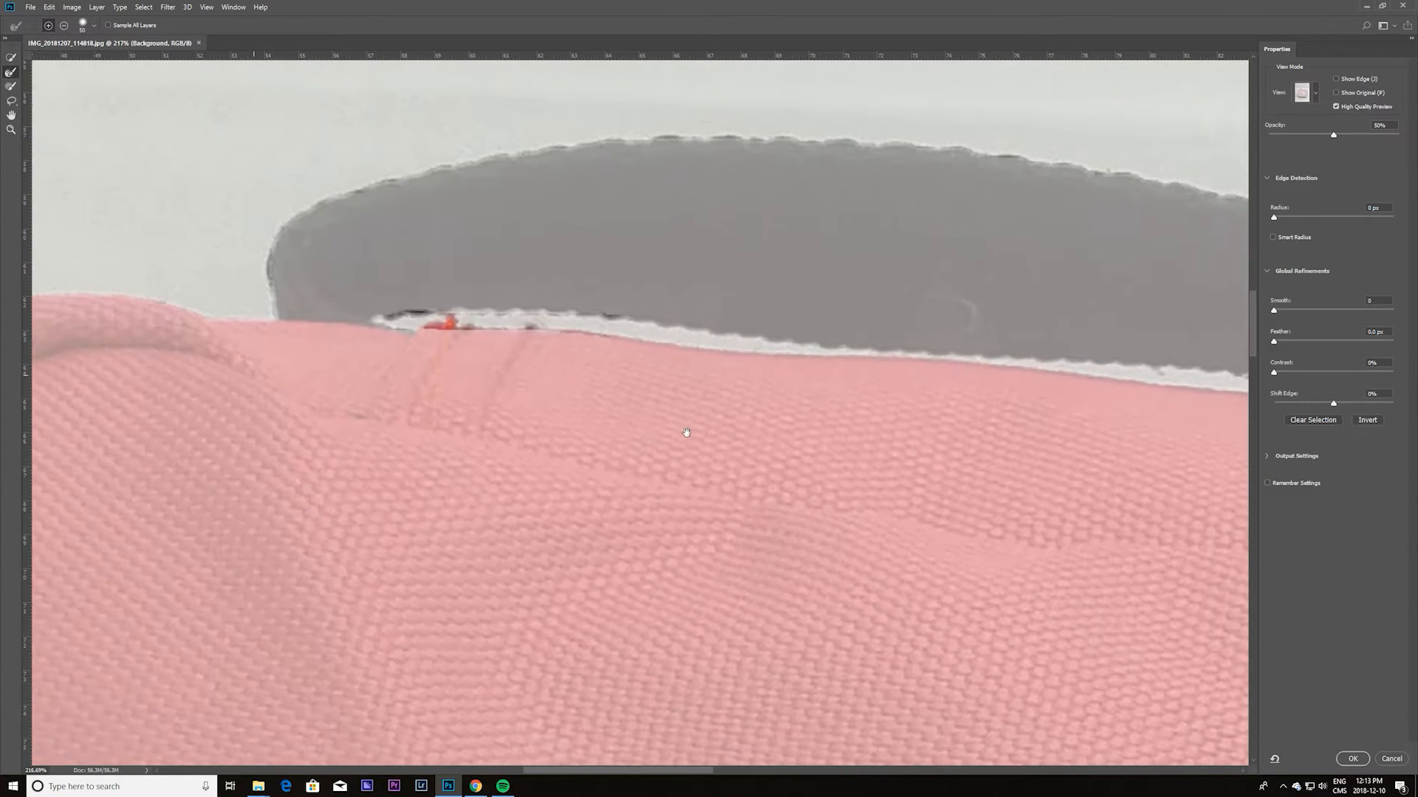
{"action": "left_click_drag", "start_coordinate": [598, 315], "coordinate": [369, 294]}
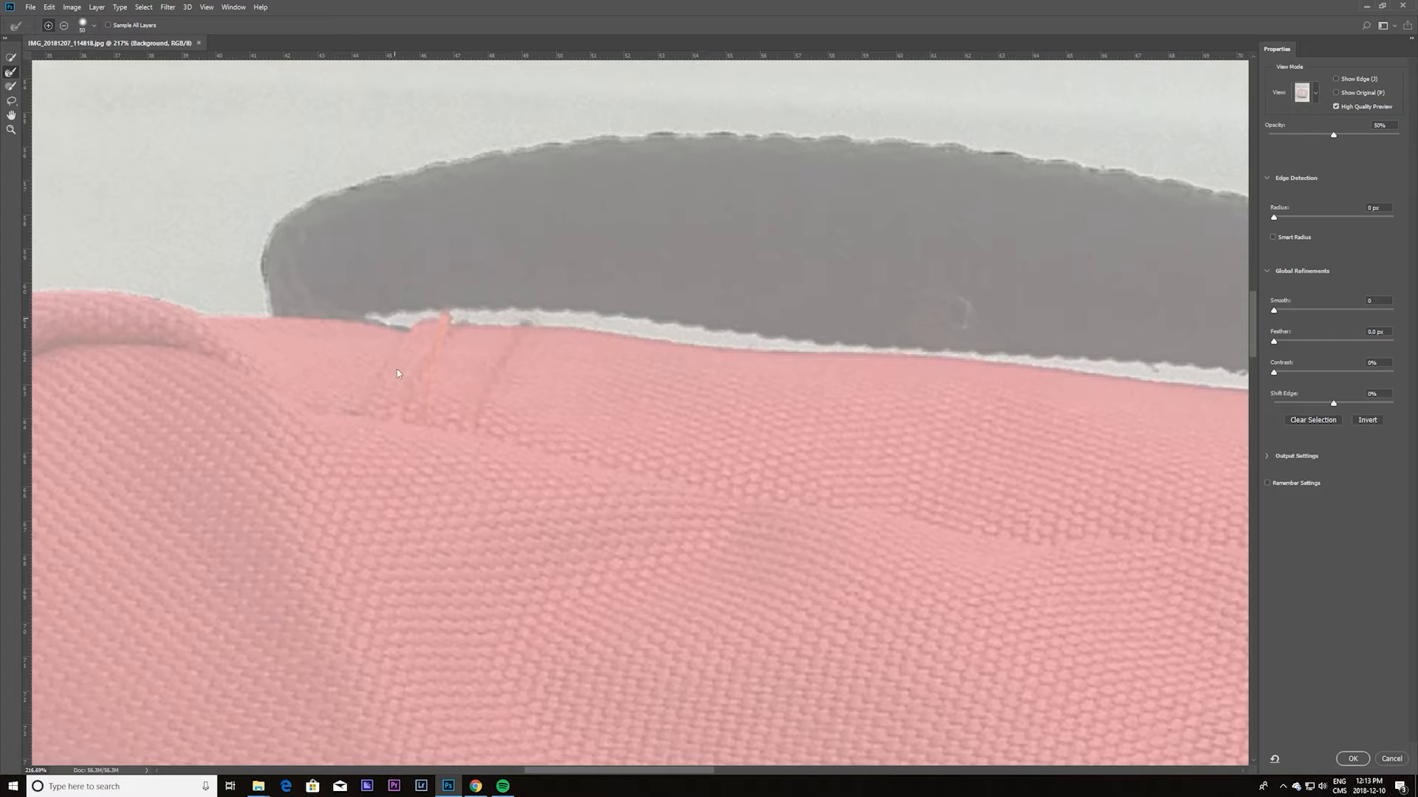
Step: Check the refined edge around the bag, increase the Smooth setting and apply the refinements to the selection
{"action": "scroll", "coordinate": [476, 410], "scroll_direction": "down", "scroll_amount": 3}
{"action": "scroll", "coordinate": [477, 411], "scroll_direction": "down", "scroll_amount": 4}
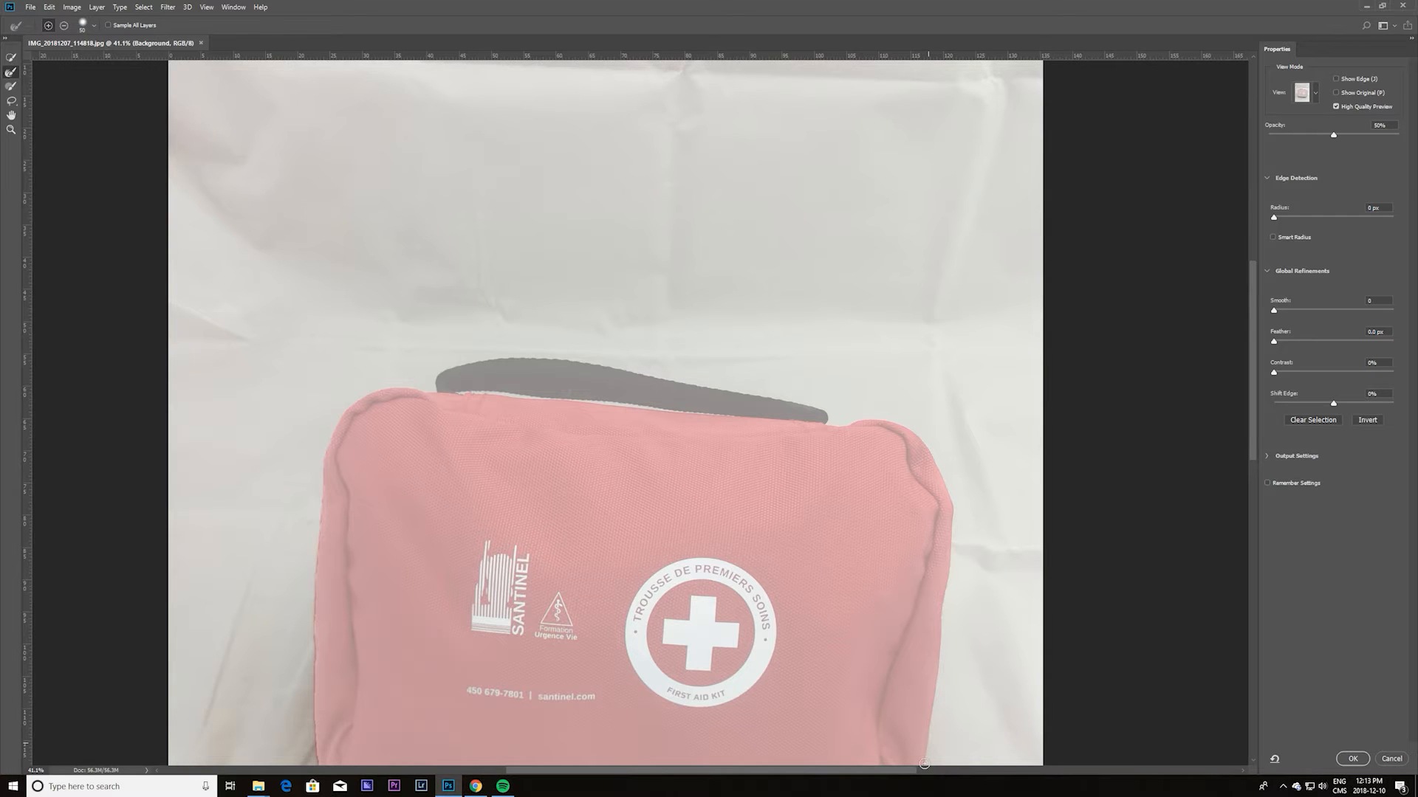
{"action": "left_click_drag", "start_coordinate": [928, 705], "coordinate": [937, 414]}
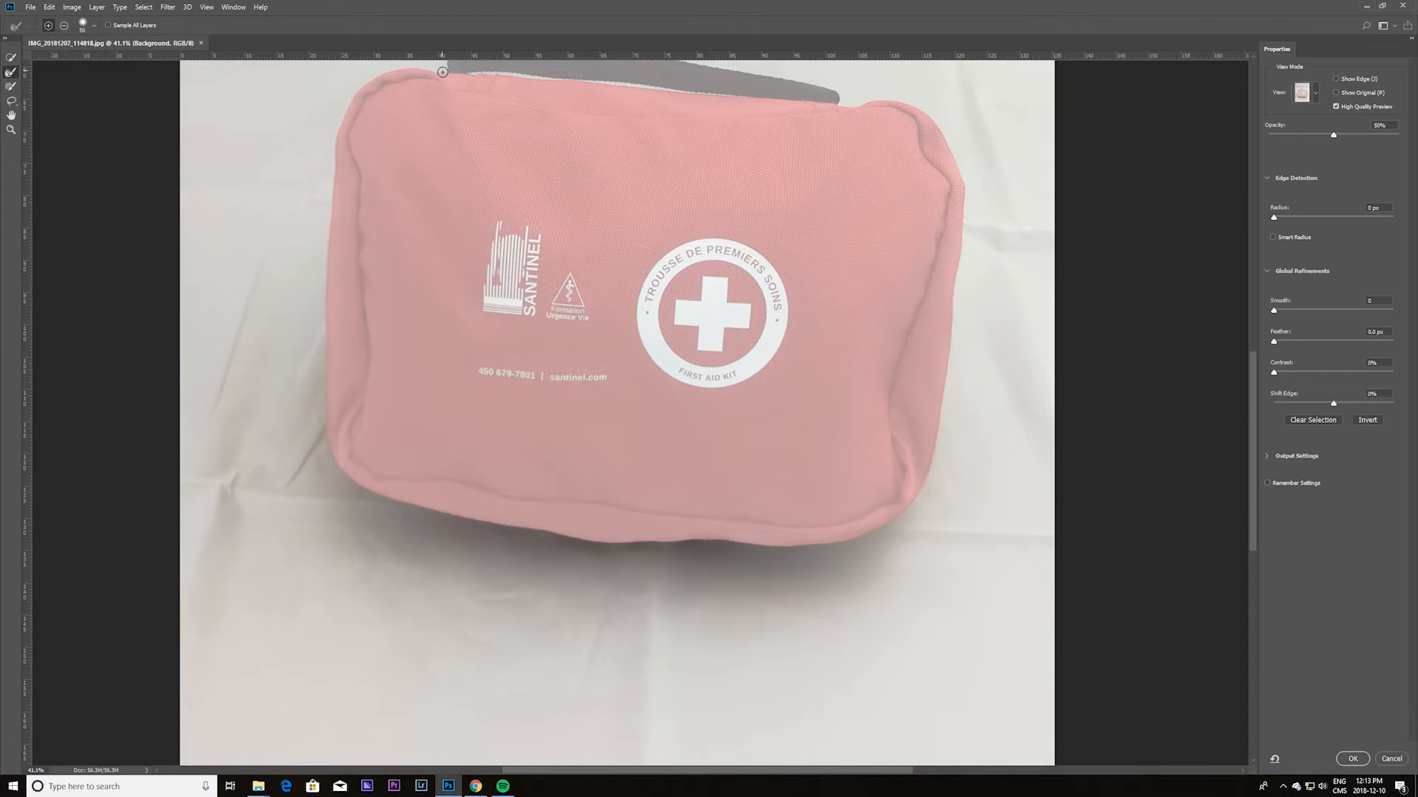
{"action": "left_click_drag", "start_coordinate": [442, 72], "coordinate": [485, 200]}
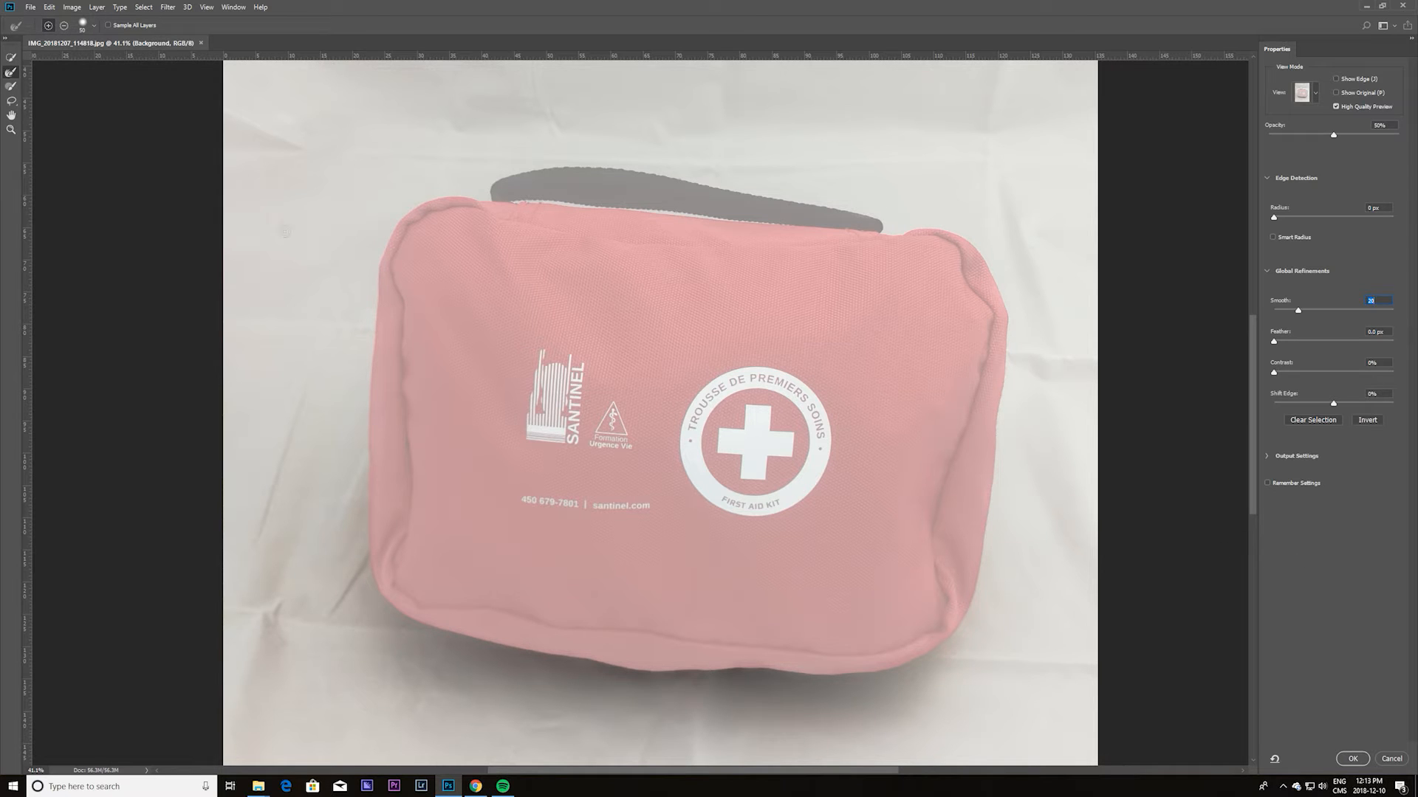
{"action": "left_click", "coordinate": [1353, 760]}
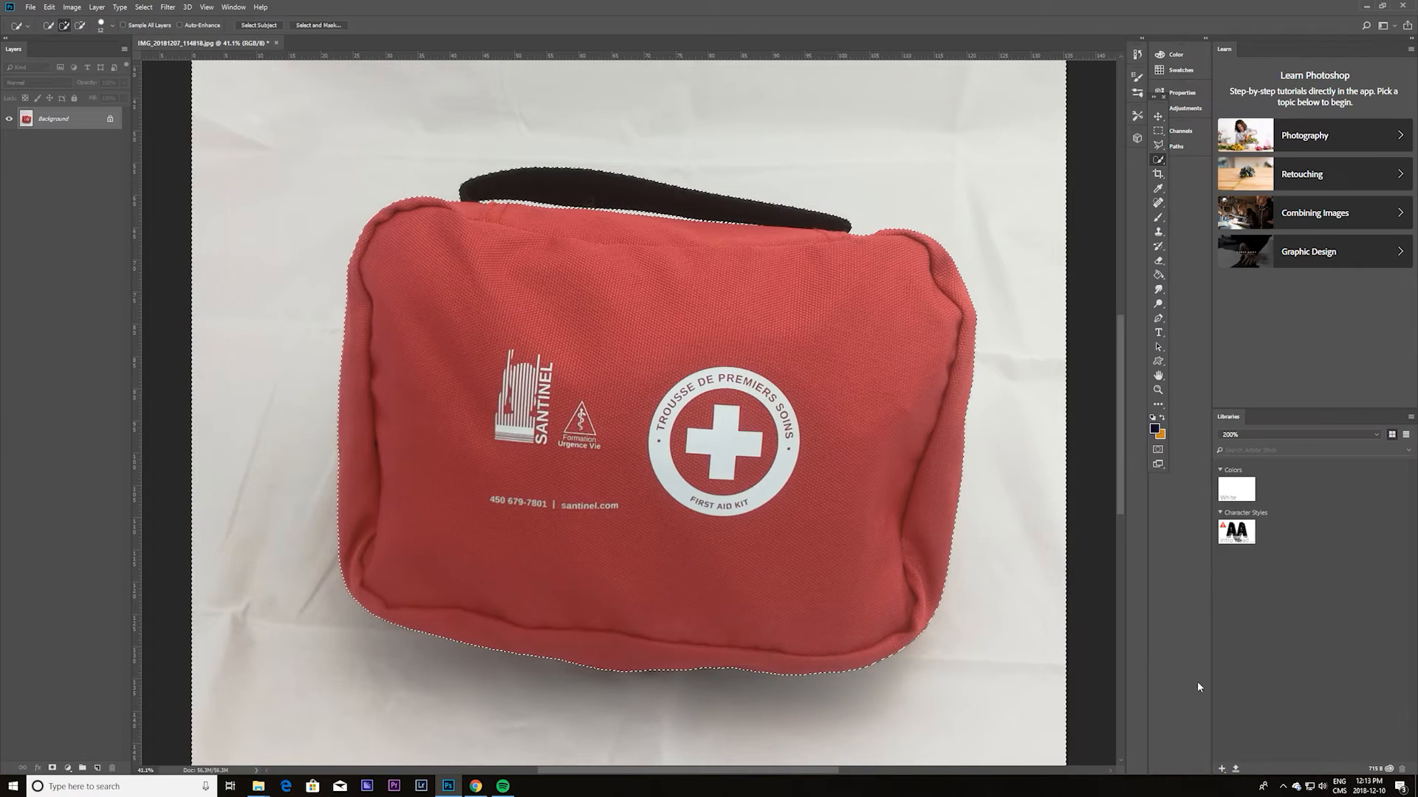
Step: Invert the selection so it covers the bag and copy the bag to a new layer
{"action": "scroll", "coordinate": [803, 425], "scroll_direction": "down", "scroll_amount": 5}
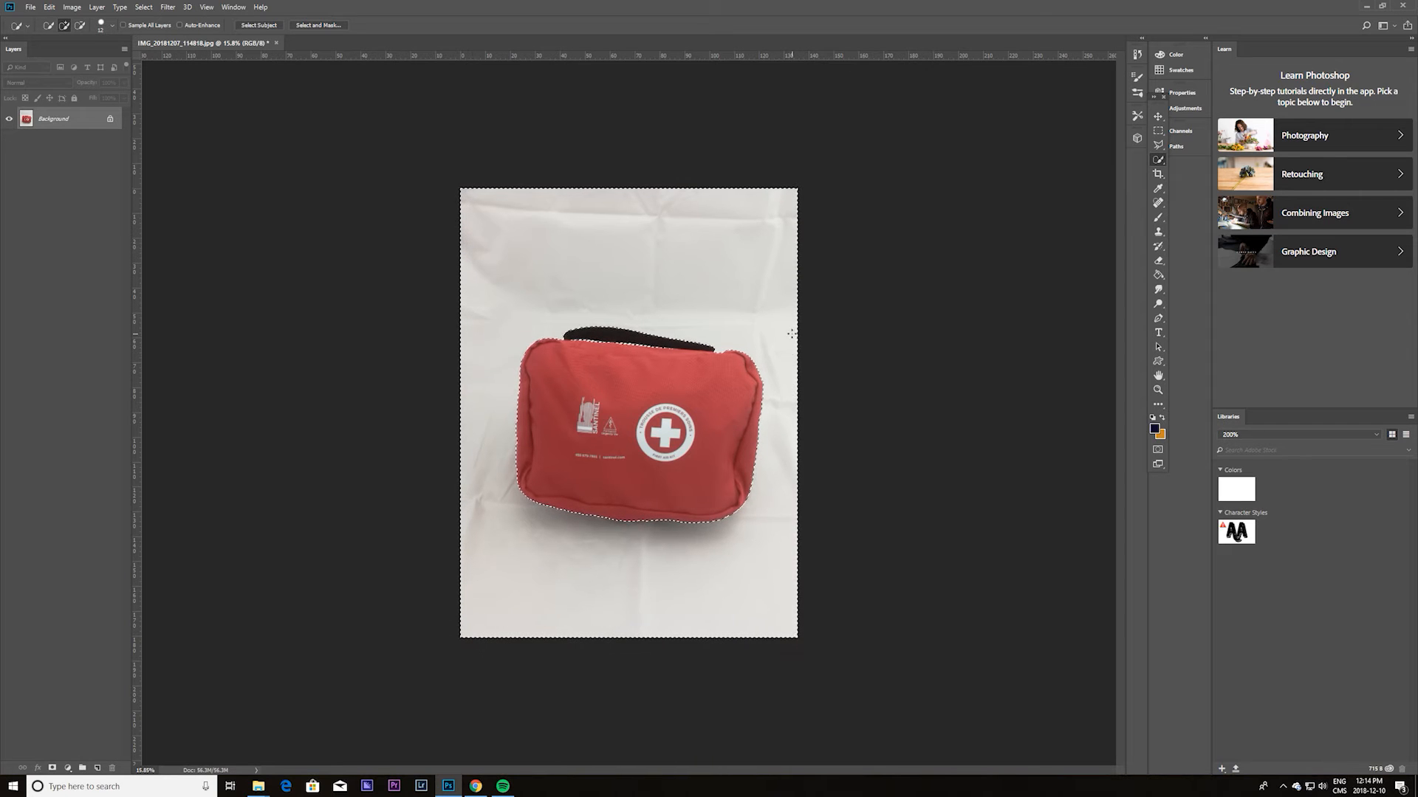
{"action": "scroll", "coordinate": [516, 510], "scroll_direction": "up", "scroll_amount": 3}
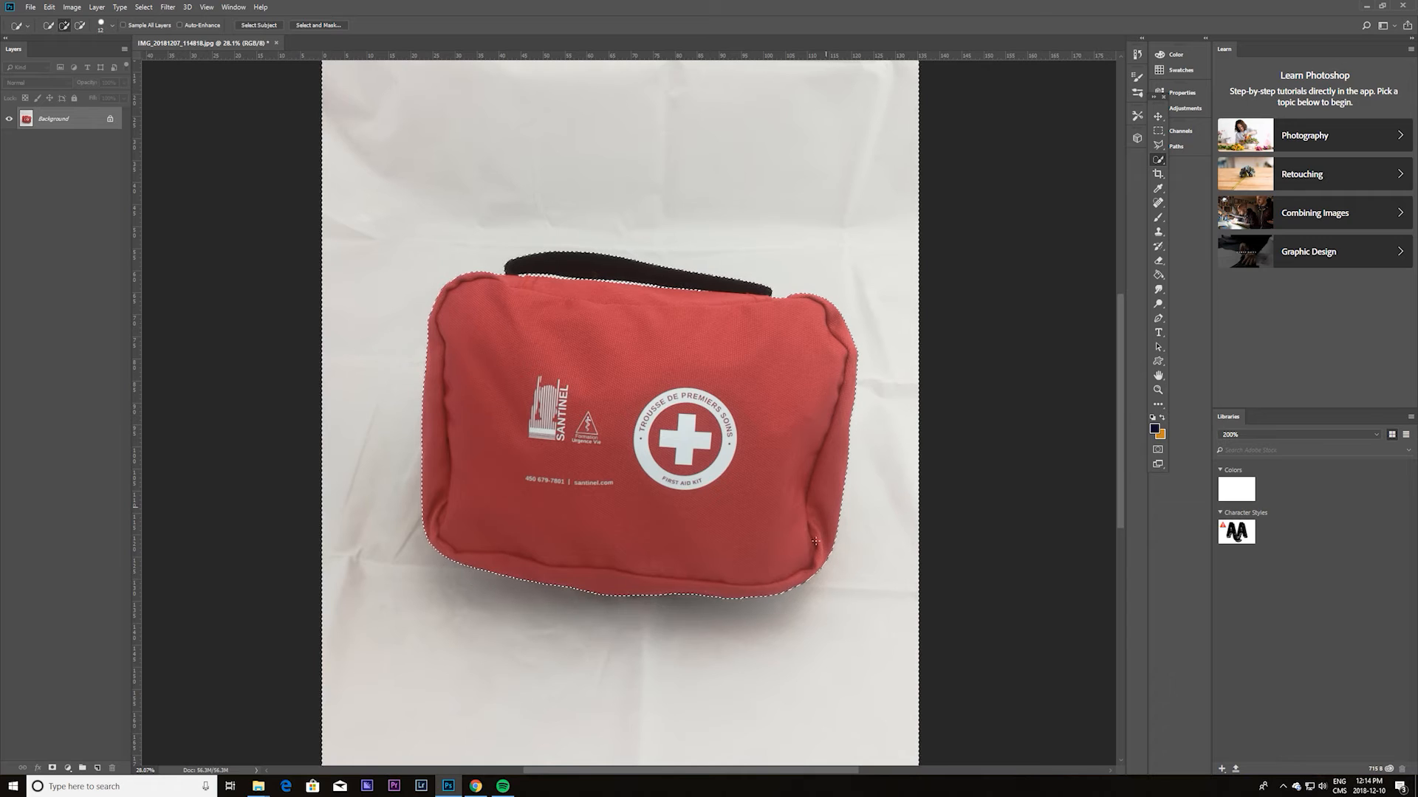
{"action": "right_click", "coordinate": [665, 411]}
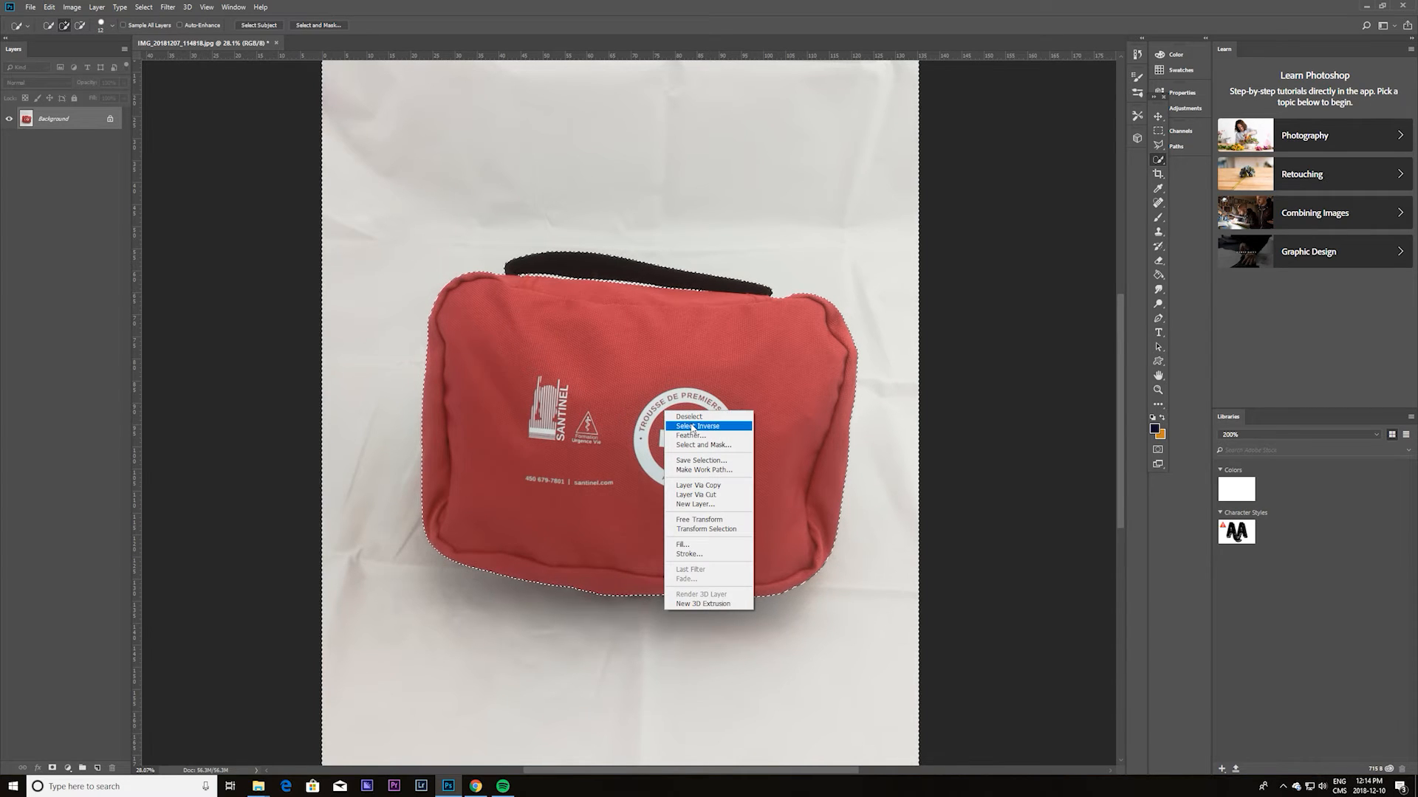
{"action": "left_click", "coordinate": [694, 426]}
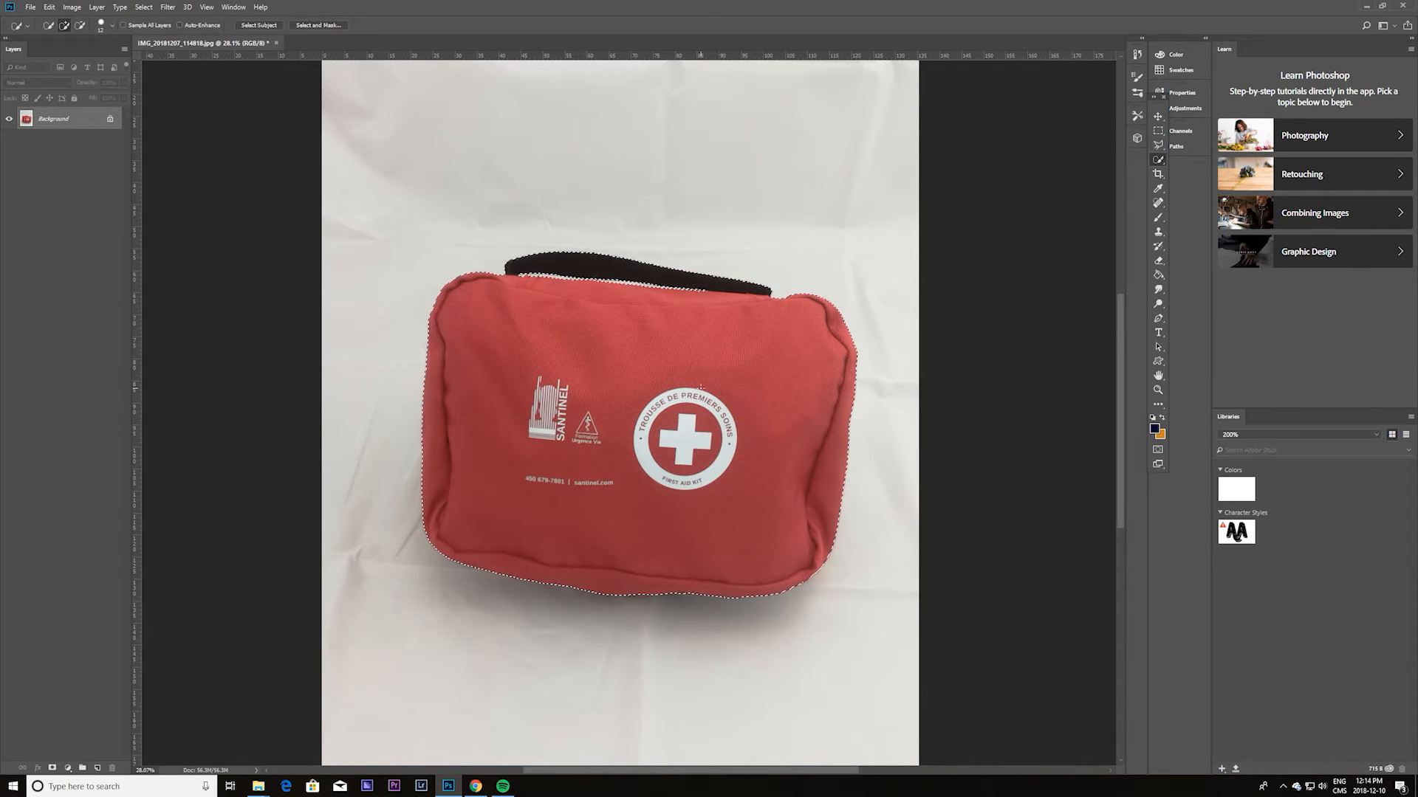
{"action": "key", "text": "ctrl+j"}
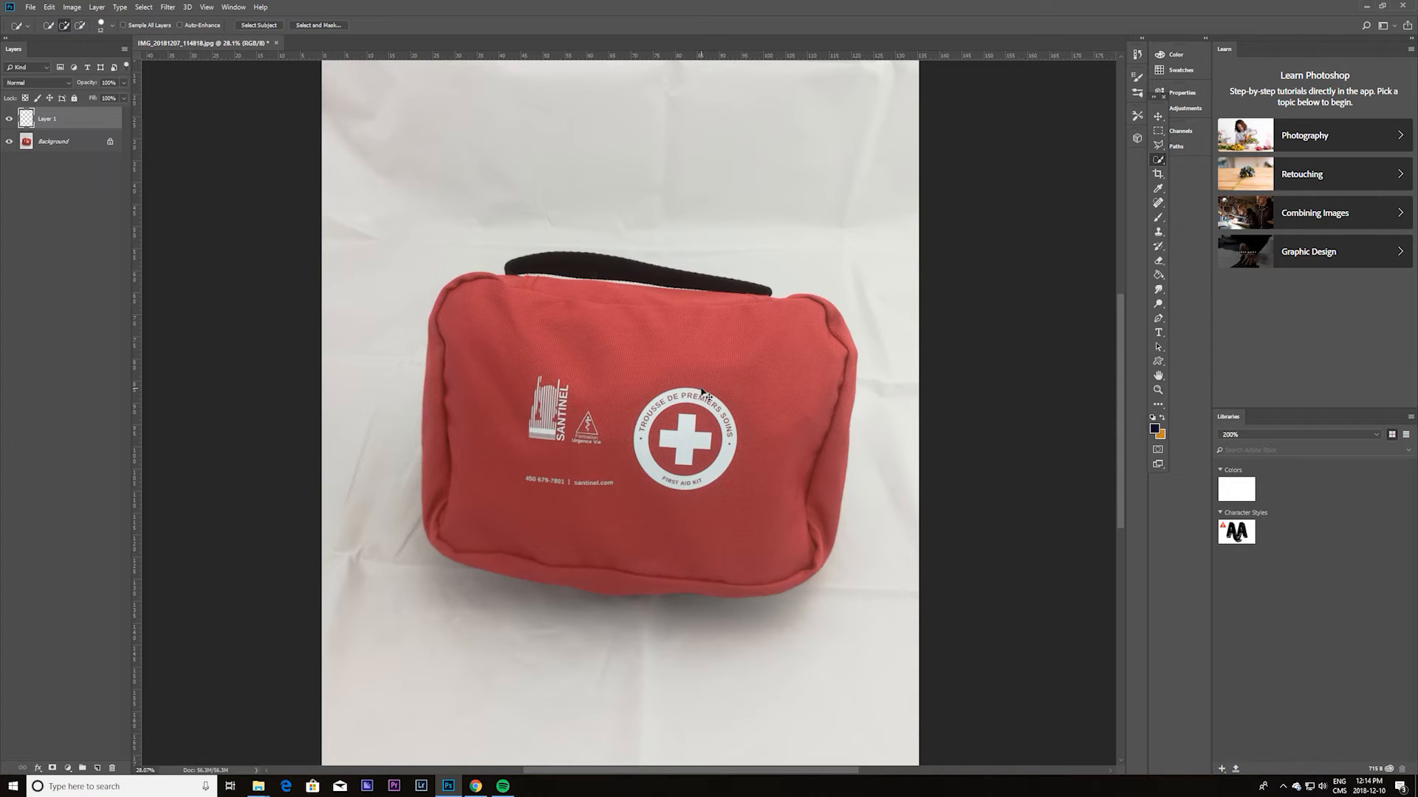
Step: Check the cut-out bag by hiding the background and trial-moving the bag, then undo the move and restore both layers' visibility
{"action": "left_click", "coordinate": [10, 141]}
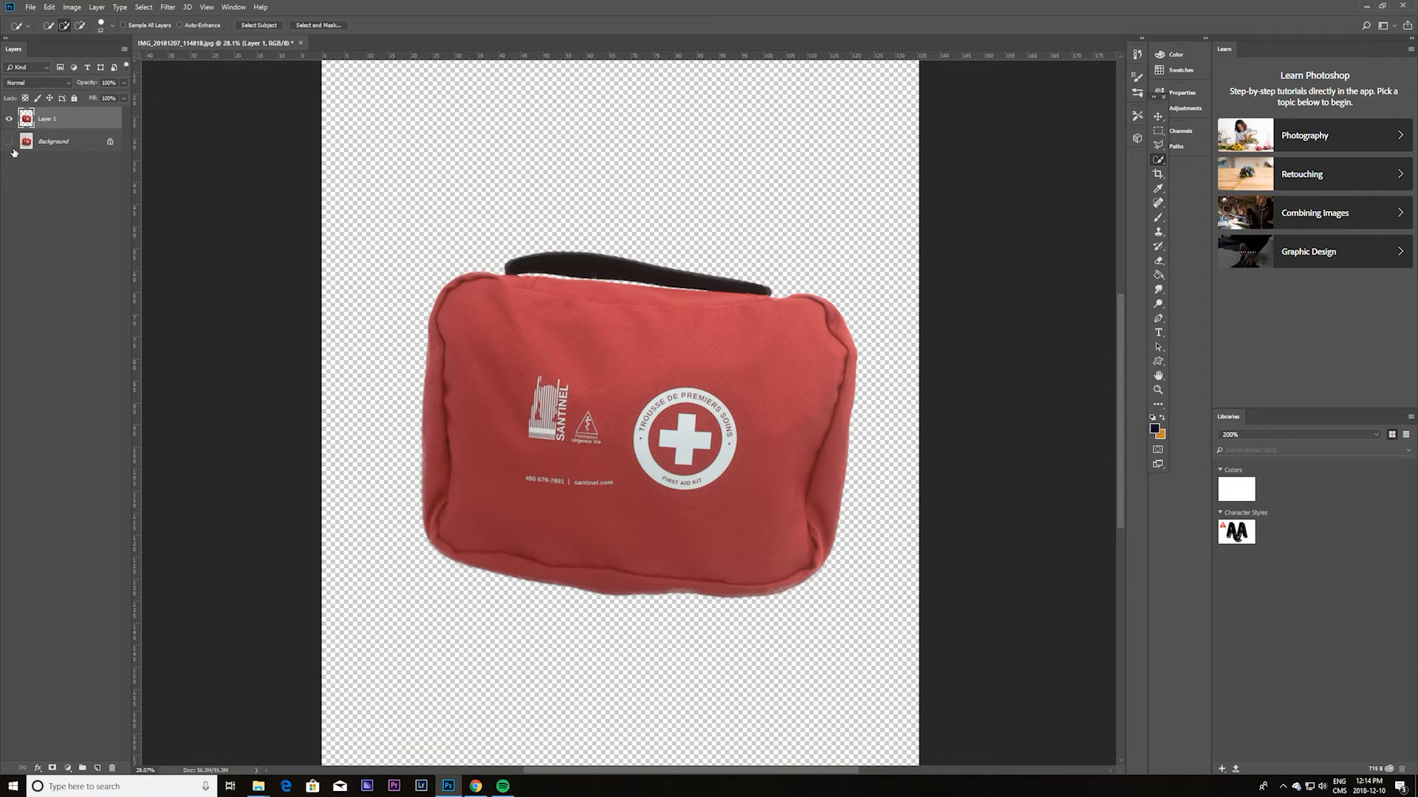
{"action": "left_click", "coordinate": [1158, 118]}
{"action": "left_click_drag", "start_coordinate": [743, 366], "coordinate": [715, 315]}
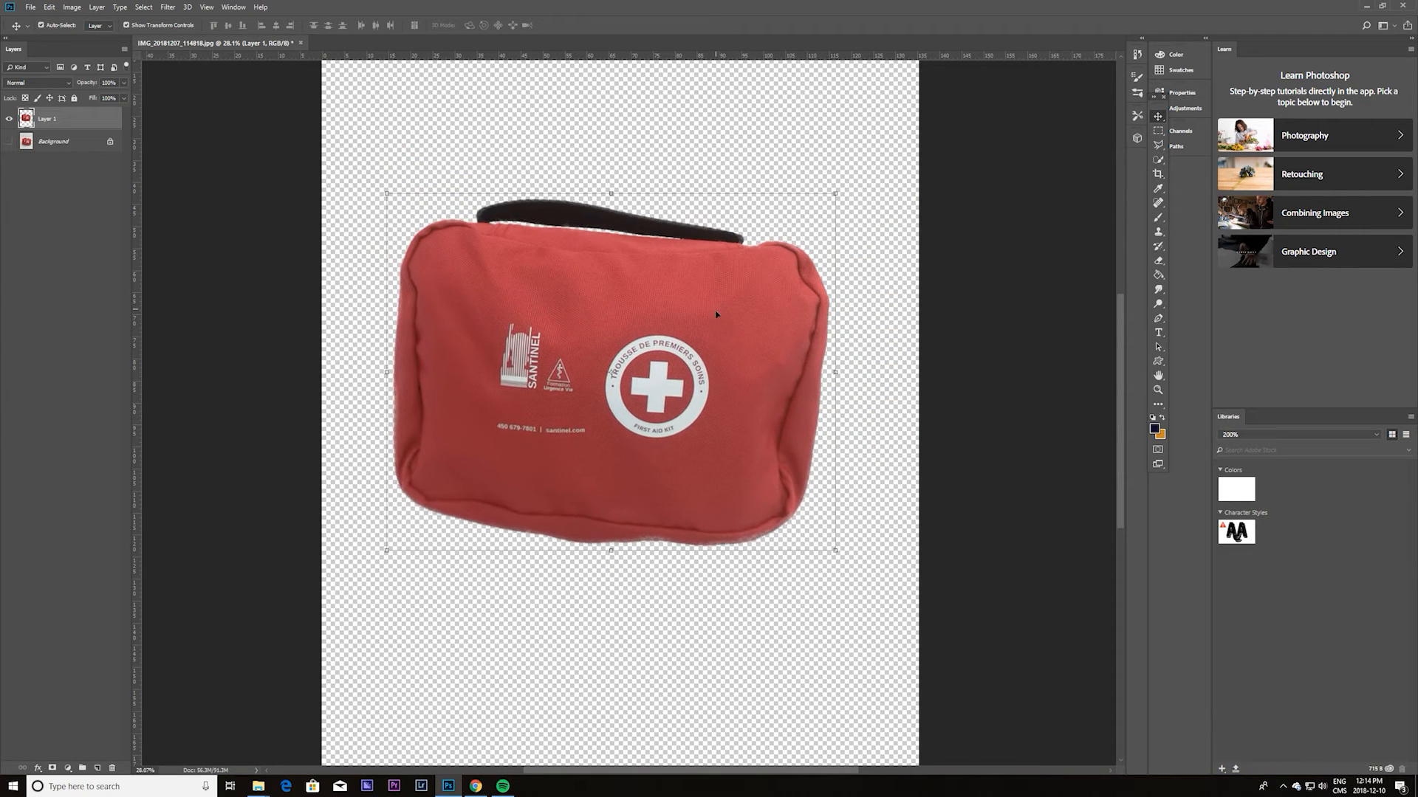
{"action": "key", "text": "ctrl+z"}
{"action": "left_click", "coordinate": [13, 144]}
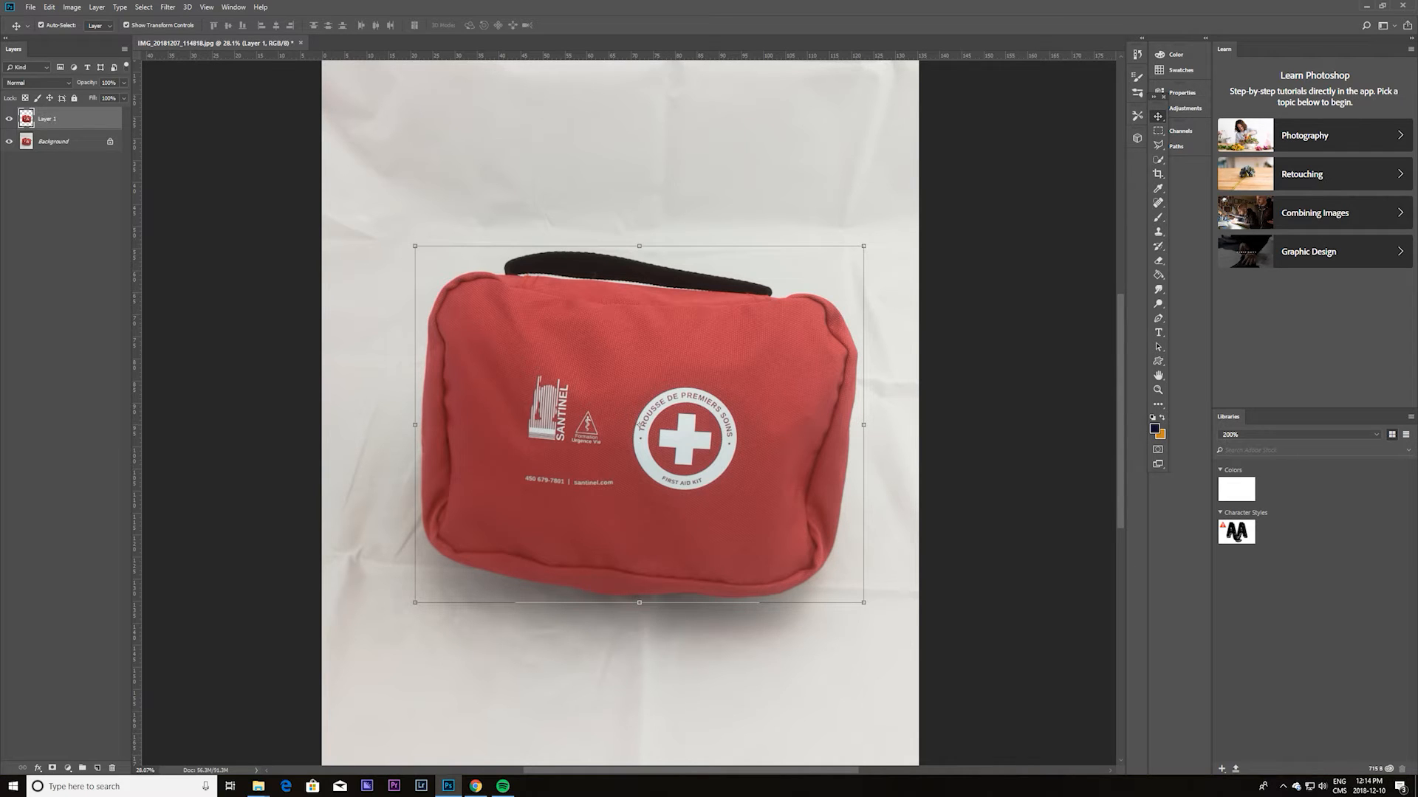
{"action": "left_click", "coordinate": [8, 120]}
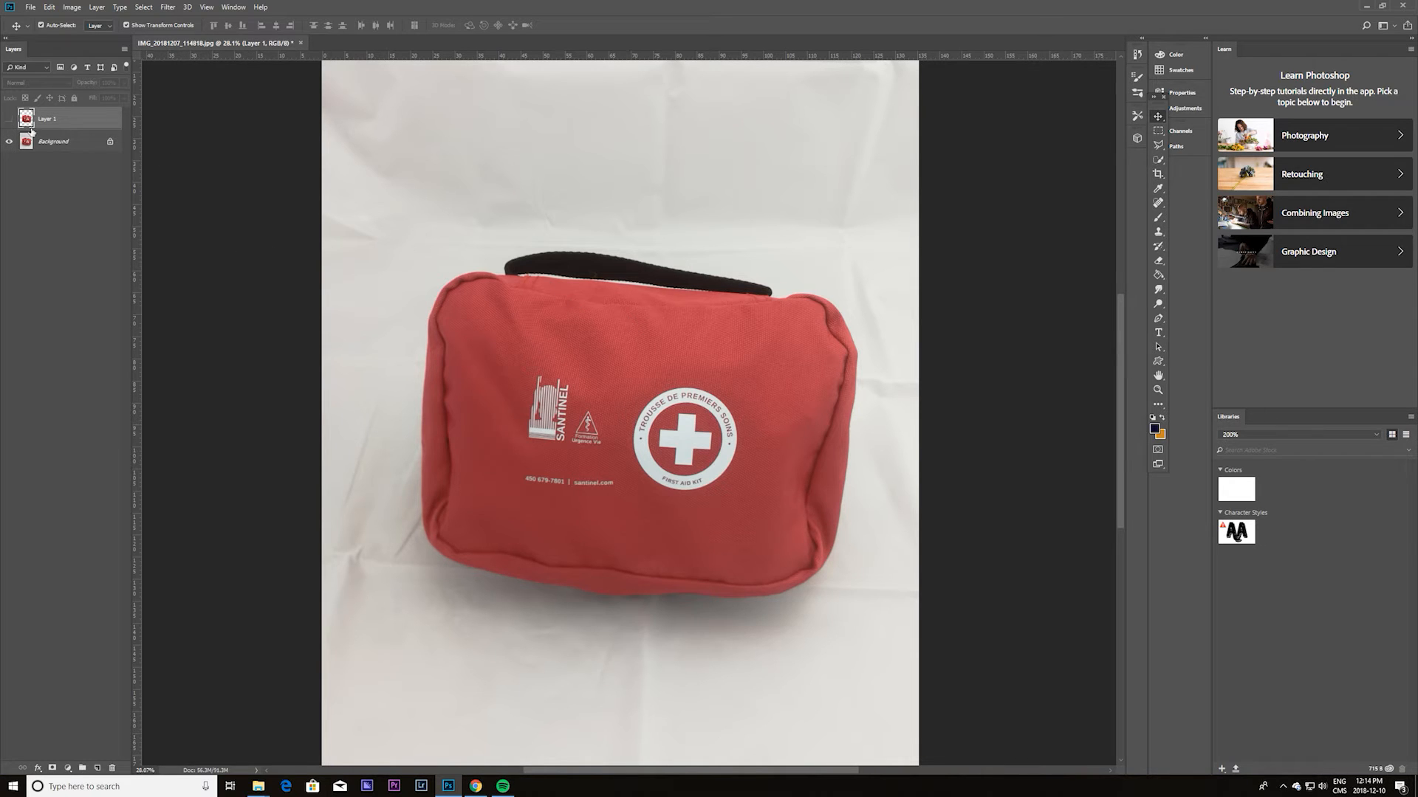
{"action": "left_click", "coordinate": [8, 120]}
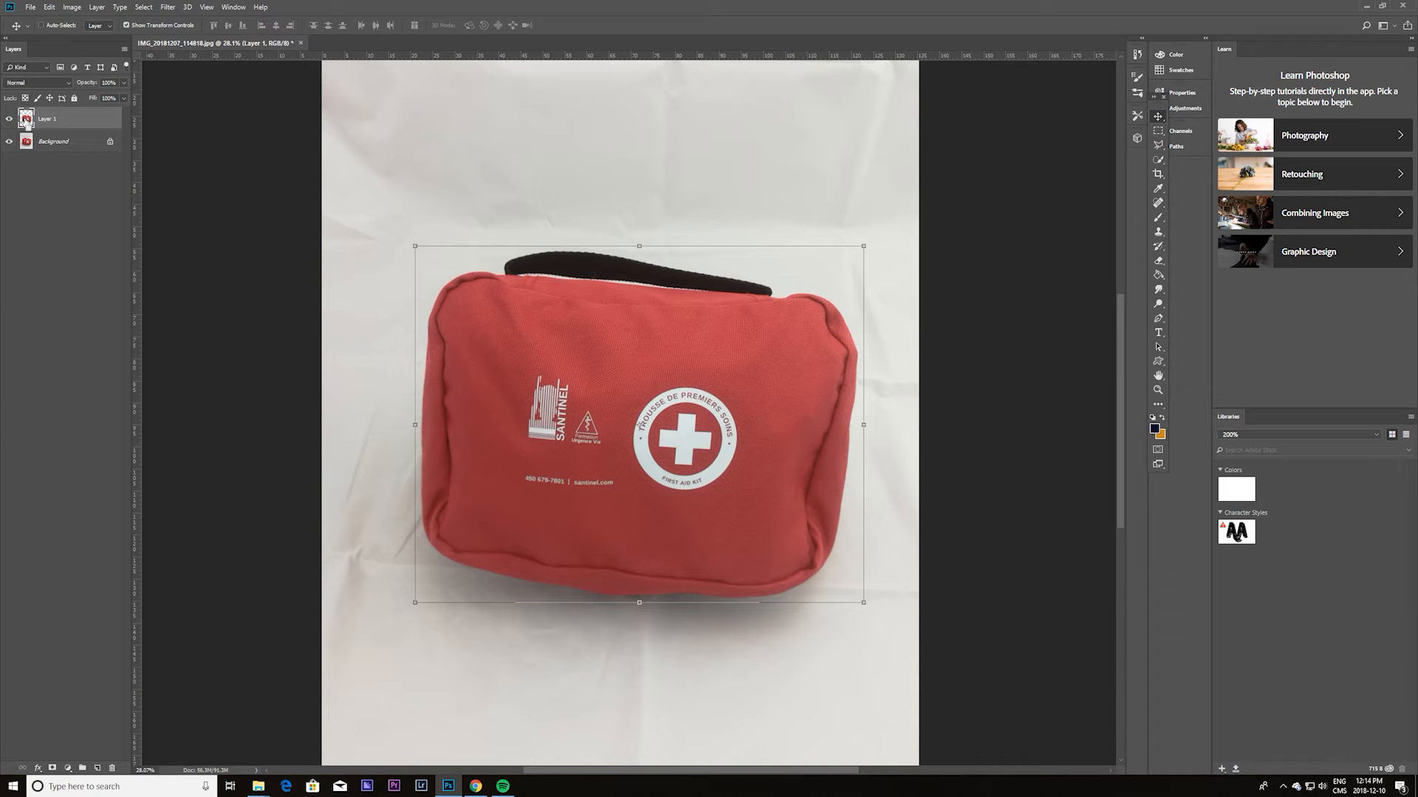
Step: Load the outline of Layer 1 as a selection and make the Background layer active
{"action": "left_click", "coordinate": [26, 119], "text": "ctrl"}
{"action": "left_click", "coordinate": [73, 142]}
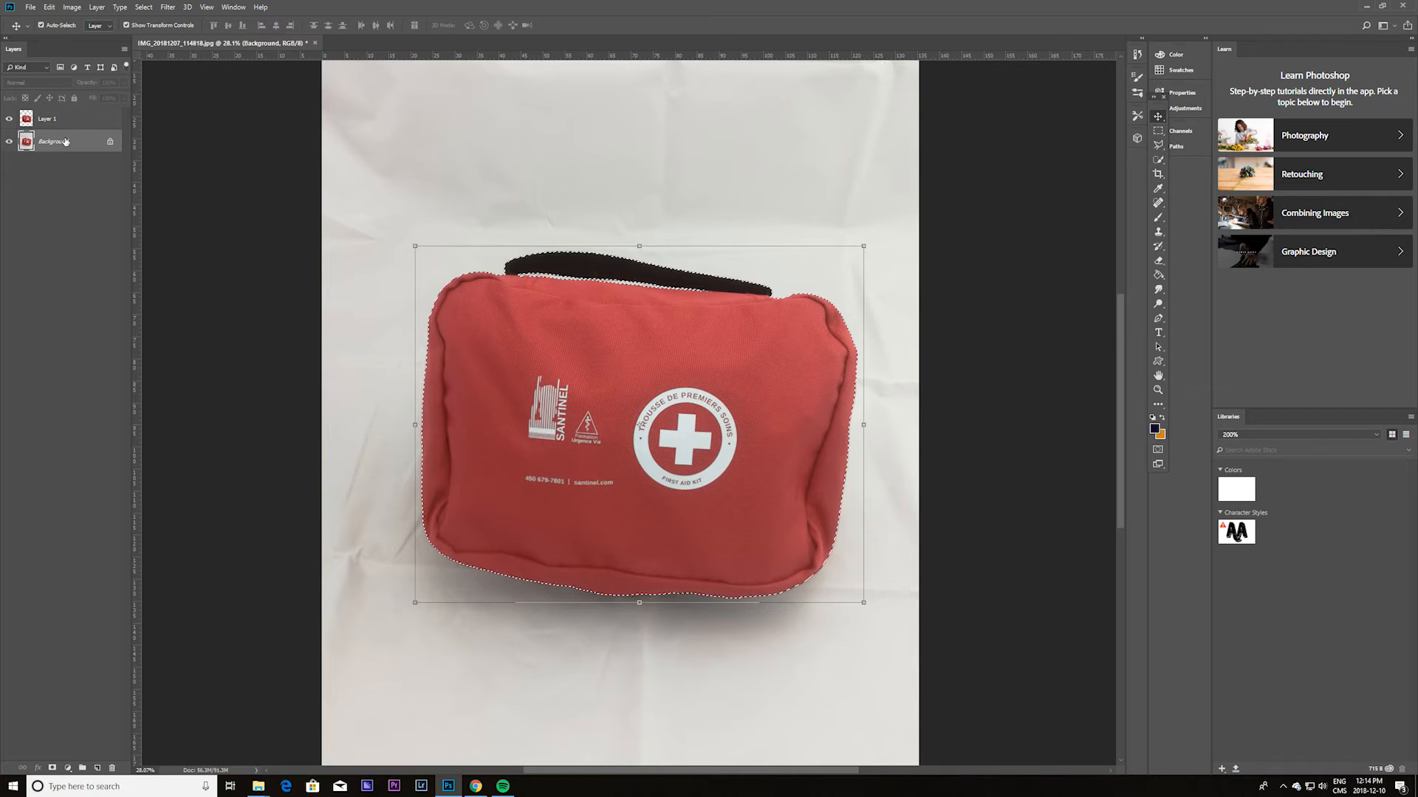
{"action": "right_click", "coordinate": [697, 403]}
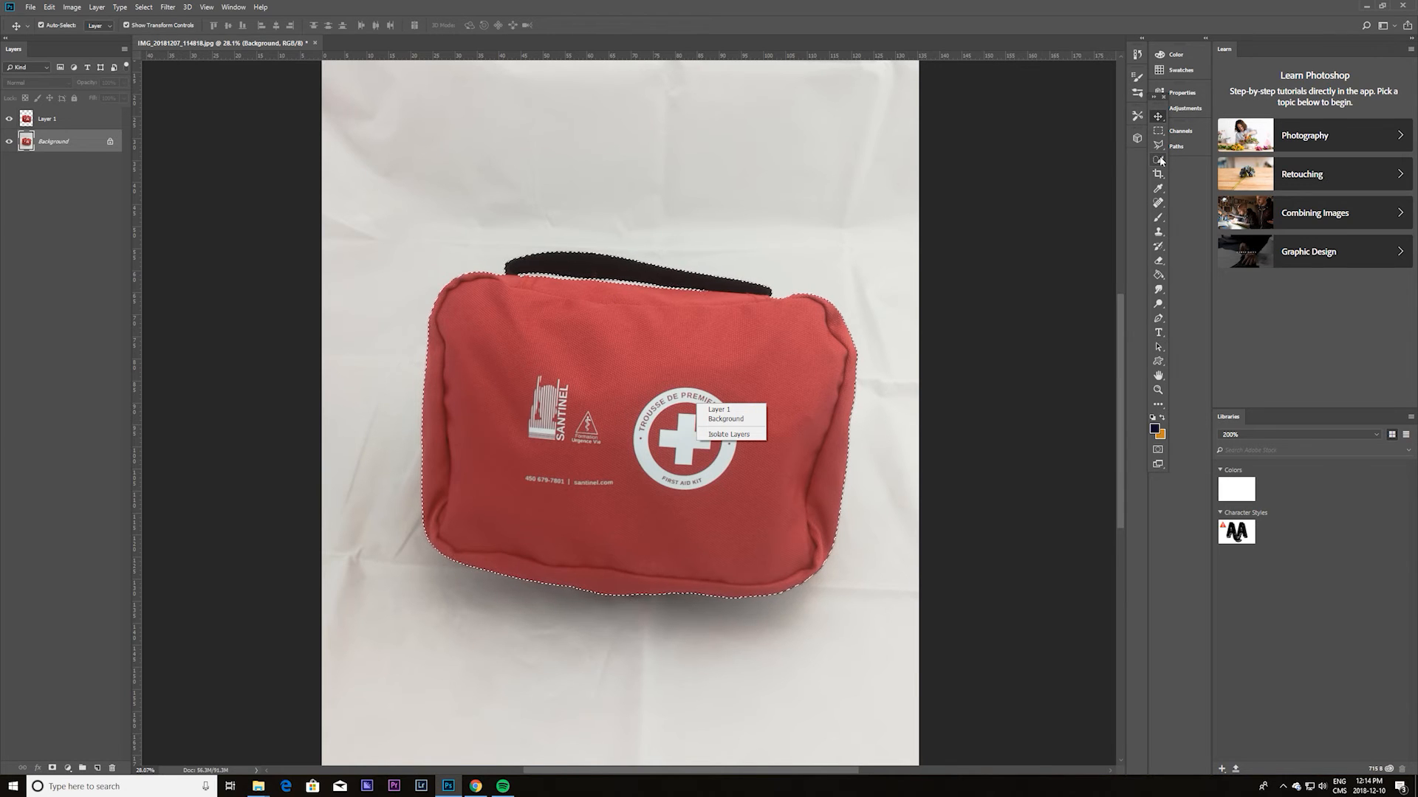
{"action": "left_click", "coordinate": [1156, 116]}
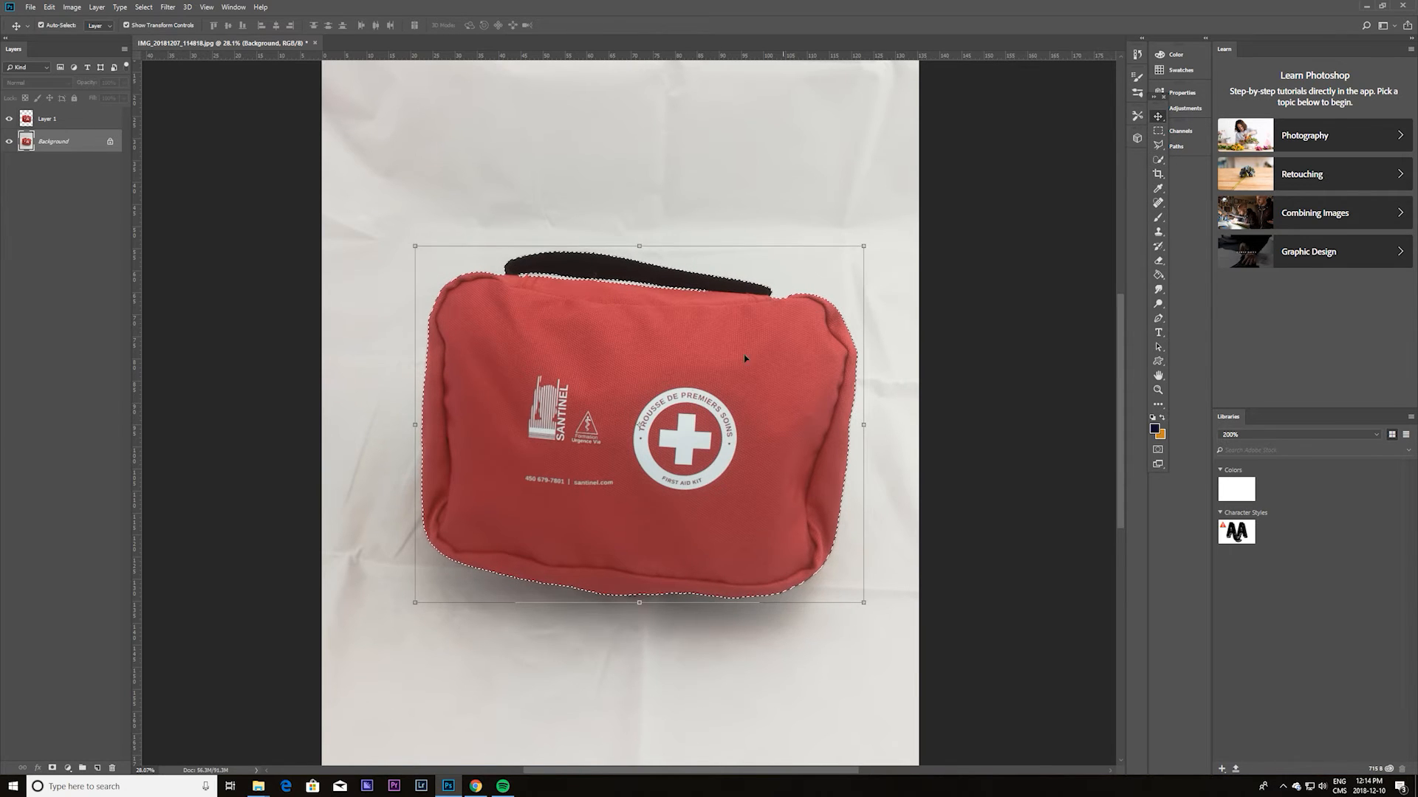
Step: Extend the bag selection with the Polygonal Lasso to include a margin of cloth around the bag's sides and top
{"action": "right_click", "coordinate": [688, 384]}
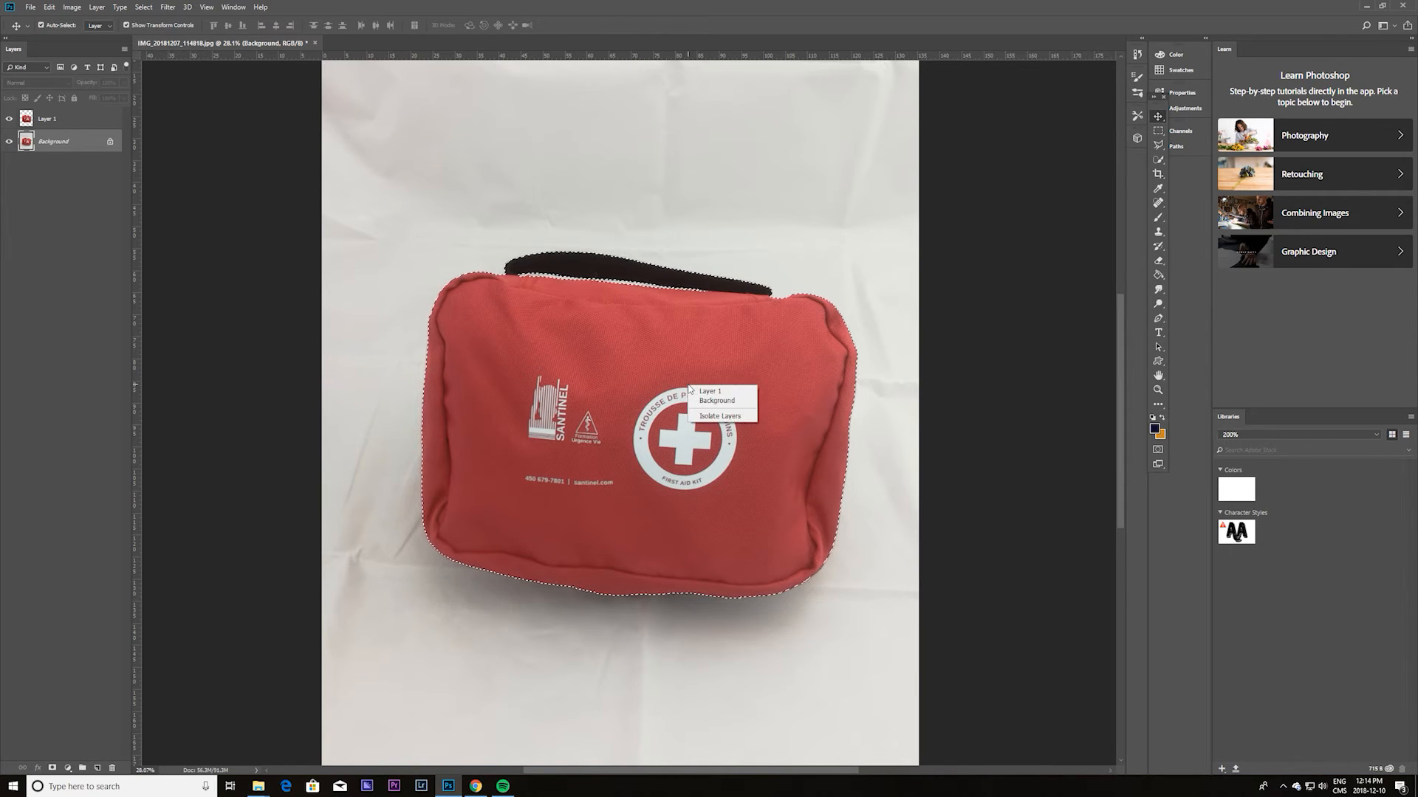
{"action": "left_click", "coordinate": [1157, 152]}
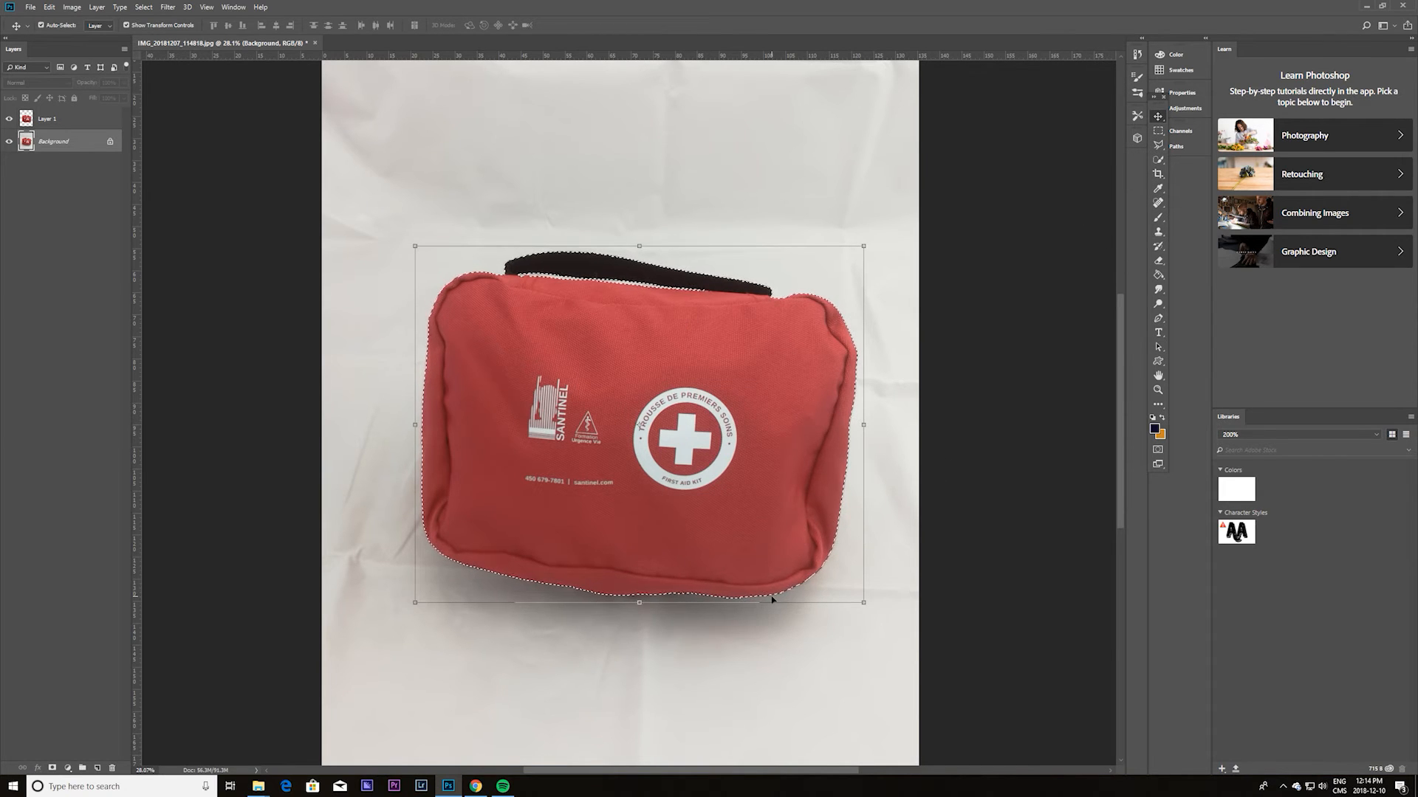
{"action": "key", "text": "l"}
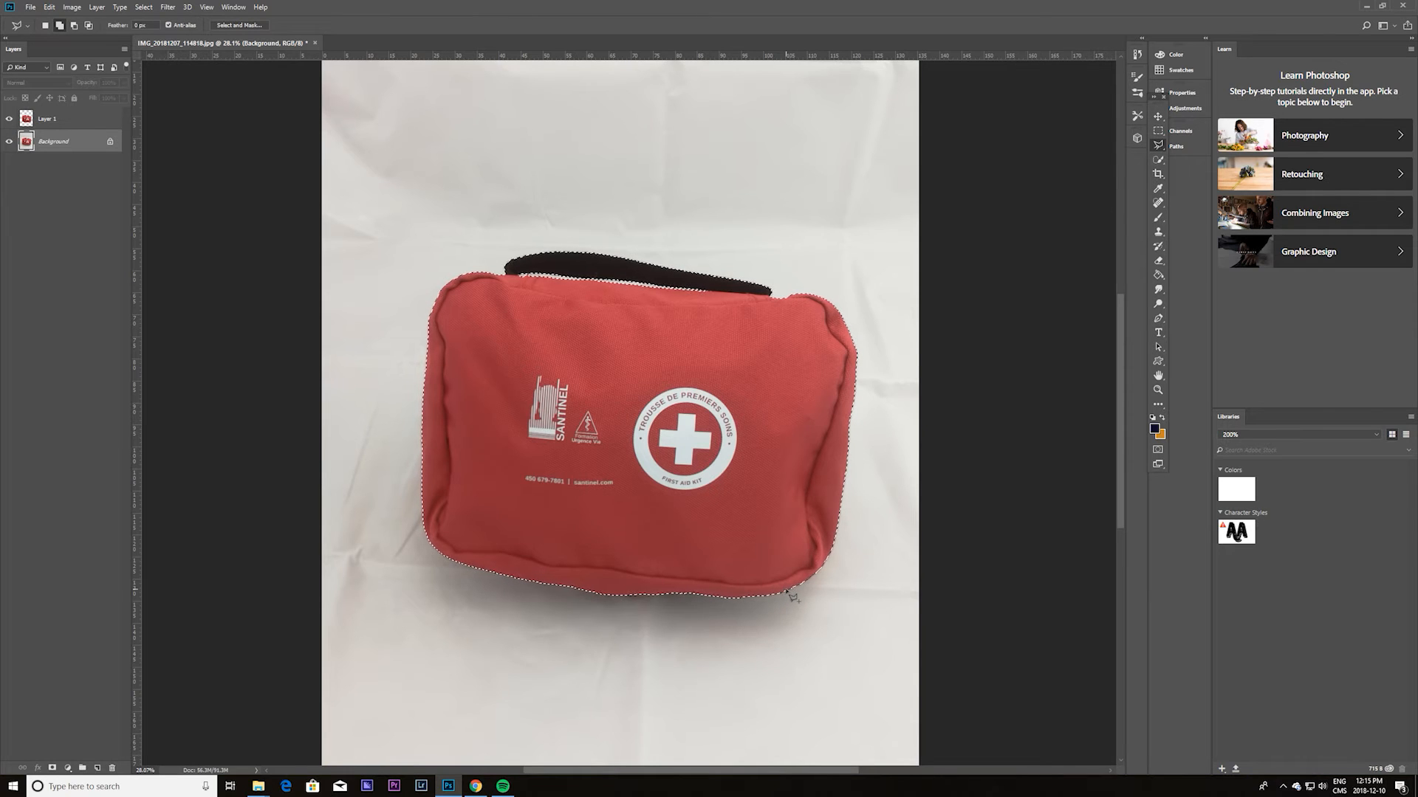
{"action": "mouse_move", "coordinate": [787, 592]}
{"action": "left_mouse_down"}
{"action": "mouse_move", "coordinate": [851, 562]}
{"action": "mouse_move", "coordinate": [855, 325]}
{"action": "mouse_move", "coordinate": [830, 297]}
{"action": "mouse_move", "coordinate": [772, 279]}
{"action": "mouse_move", "coordinate": [621, 255]}
{"action": "mouse_move", "coordinate": [467, 254]}
{"action": "mouse_move", "coordinate": [389, 381]}
{"action": "mouse_move", "coordinate": [411, 544]}
{"action": "mouse_move", "coordinate": [442, 573]}
{"action": "mouse_move", "coordinate": [476, 565]}
{"action": "left_mouse_up"}
Step: Fill the selection on the Background layer using Content-Aware at 100% opacity and hide Layer 1
{"action": "right_click", "coordinate": [408, 347]}
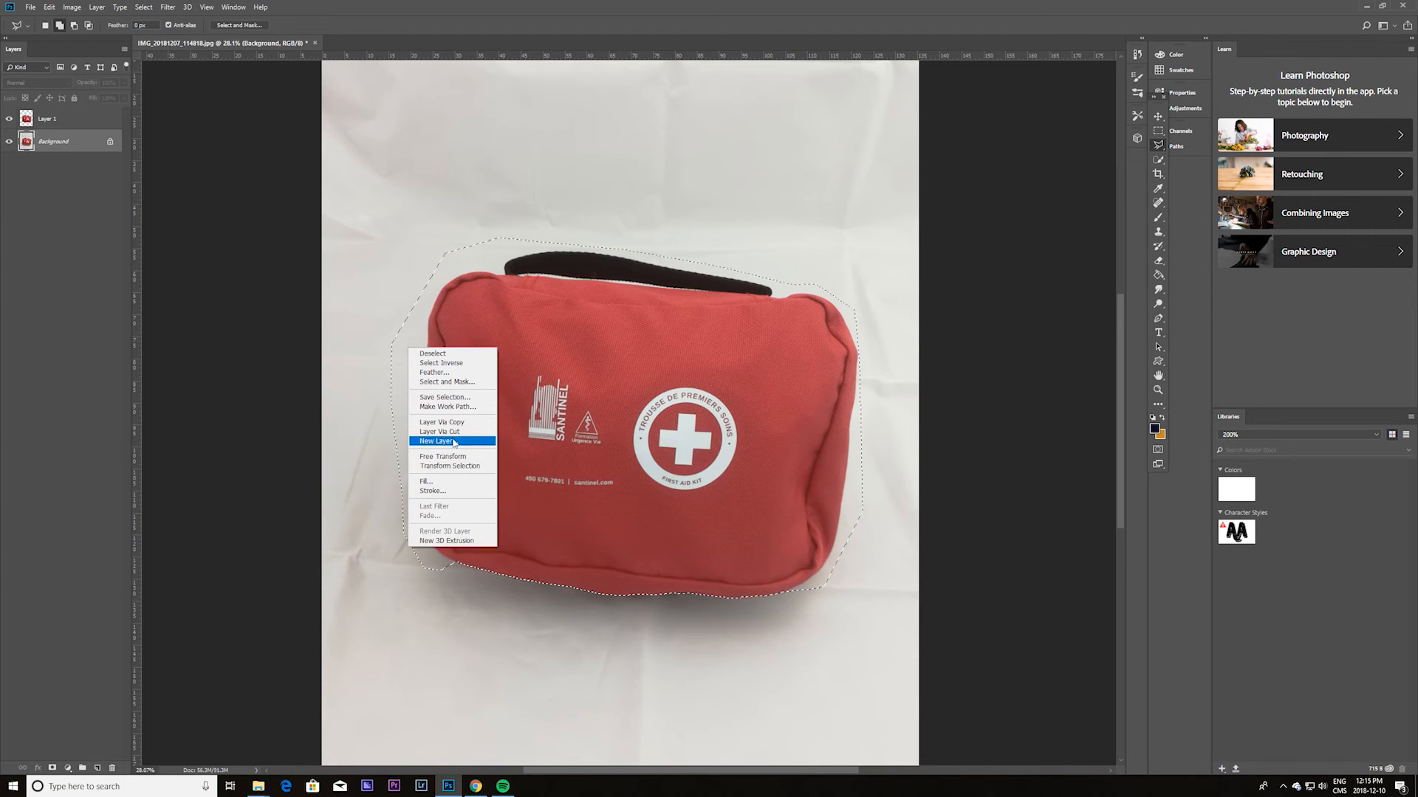
{"action": "left_click", "coordinate": [444, 485]}
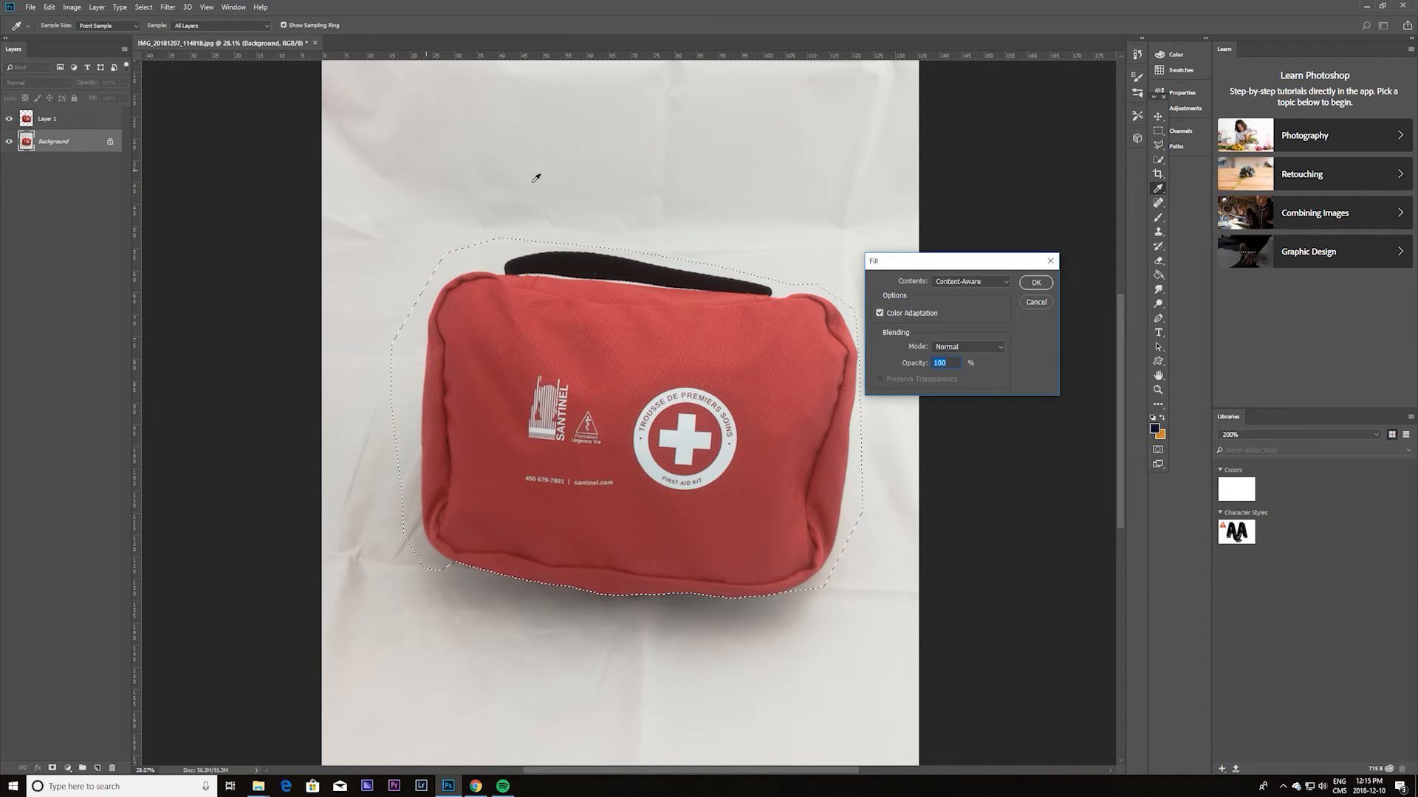
{"action": "left_click", "coordinate": [1036, 283]}
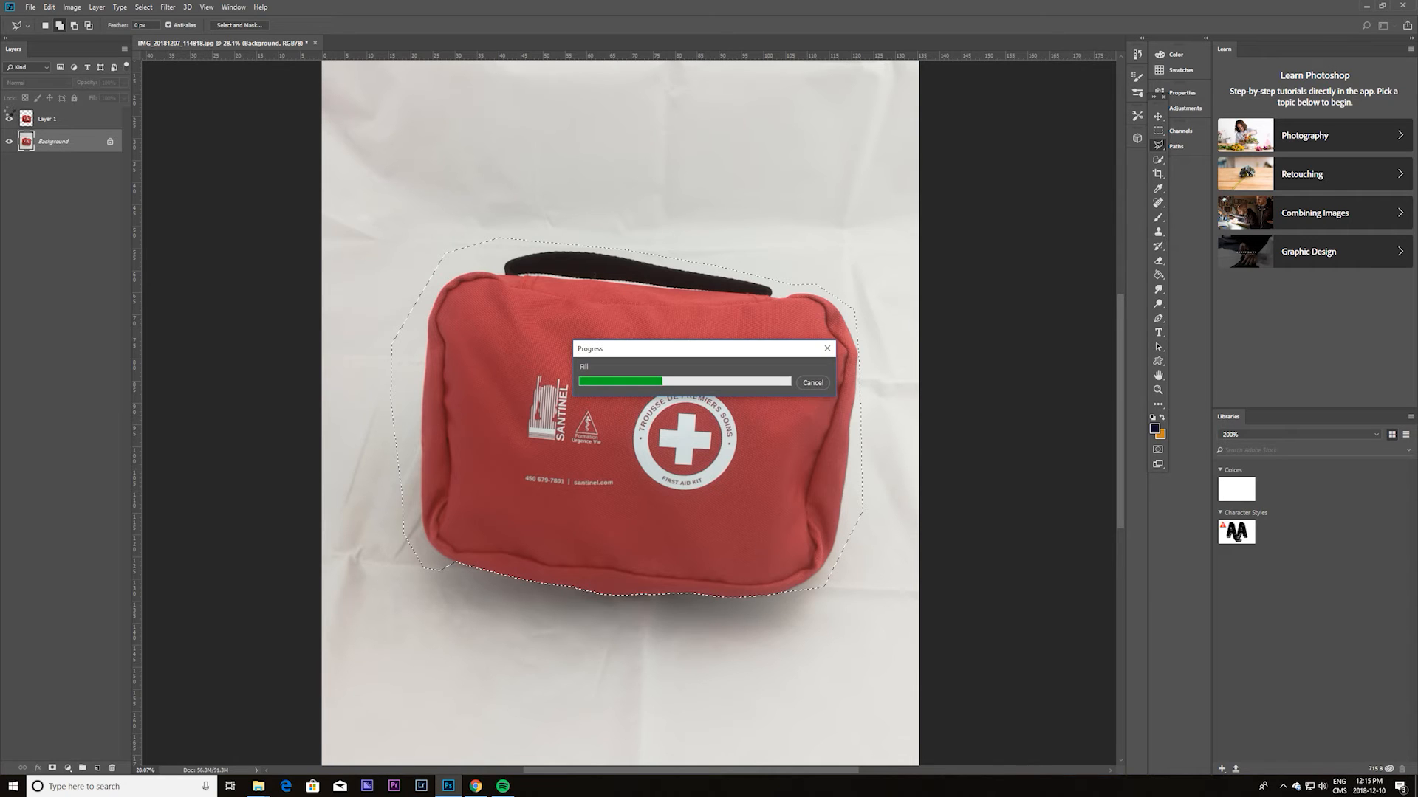
{"action": "left_click", "coordinate": [9, 118]}
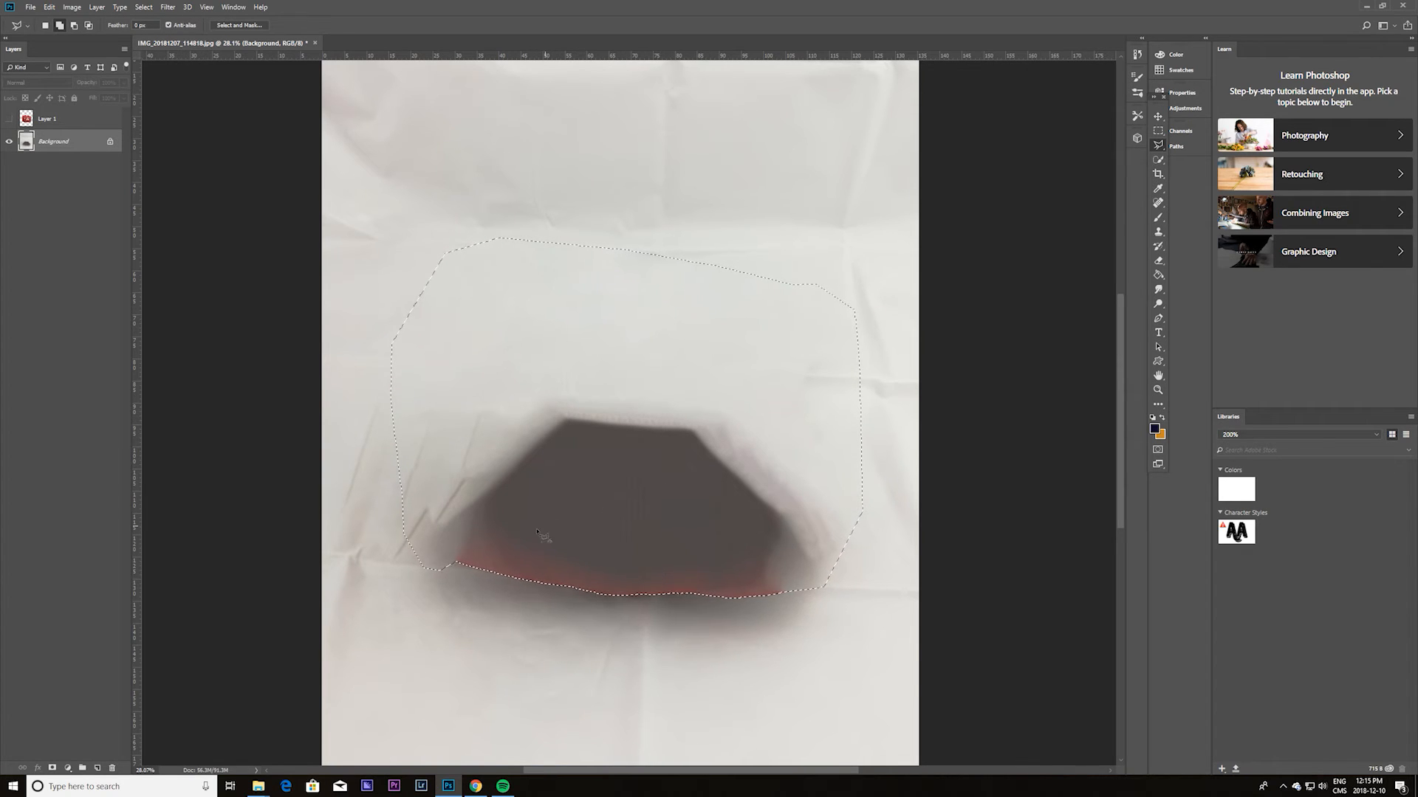
Step: Subtract the clean cloth from the selection with the Polygonal Lasso, leaving only the dark leftover patch selected
{"action": "key", "text": "alt"}
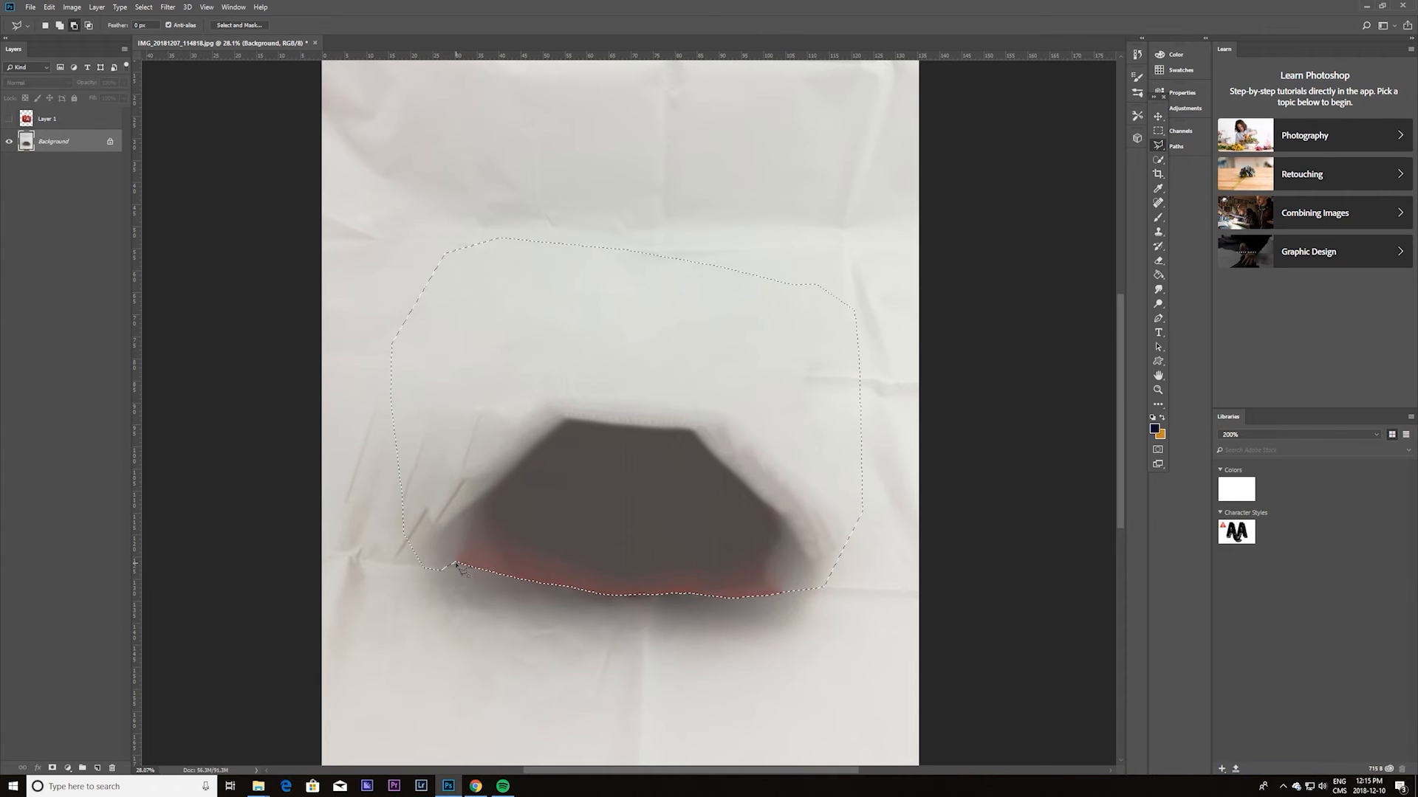
{"action": "double_click", "coordinate": [444, 551]}
{"action": "left_click", "coordinate": [456, 563]}
{"action": "left_click", "coordinate": [457, 512]}
{"action": "left_click", "coordinate": [483, 491]}
{"action": "left_click", "coordinate": [514, 462]}
{"action": "left_click", "coordinate": [561, 416]}
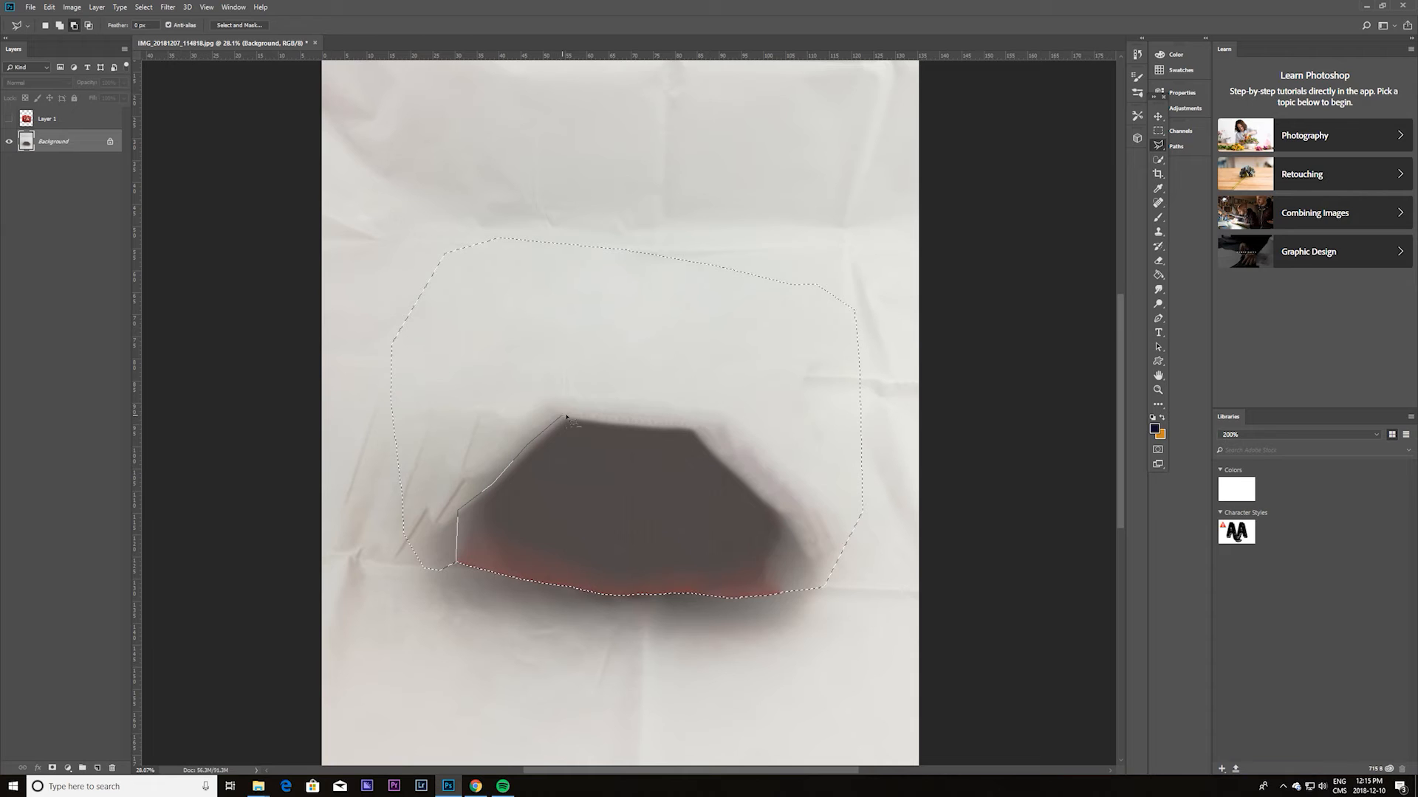
{"action": "left_click", "coordinate": [696, 427]}
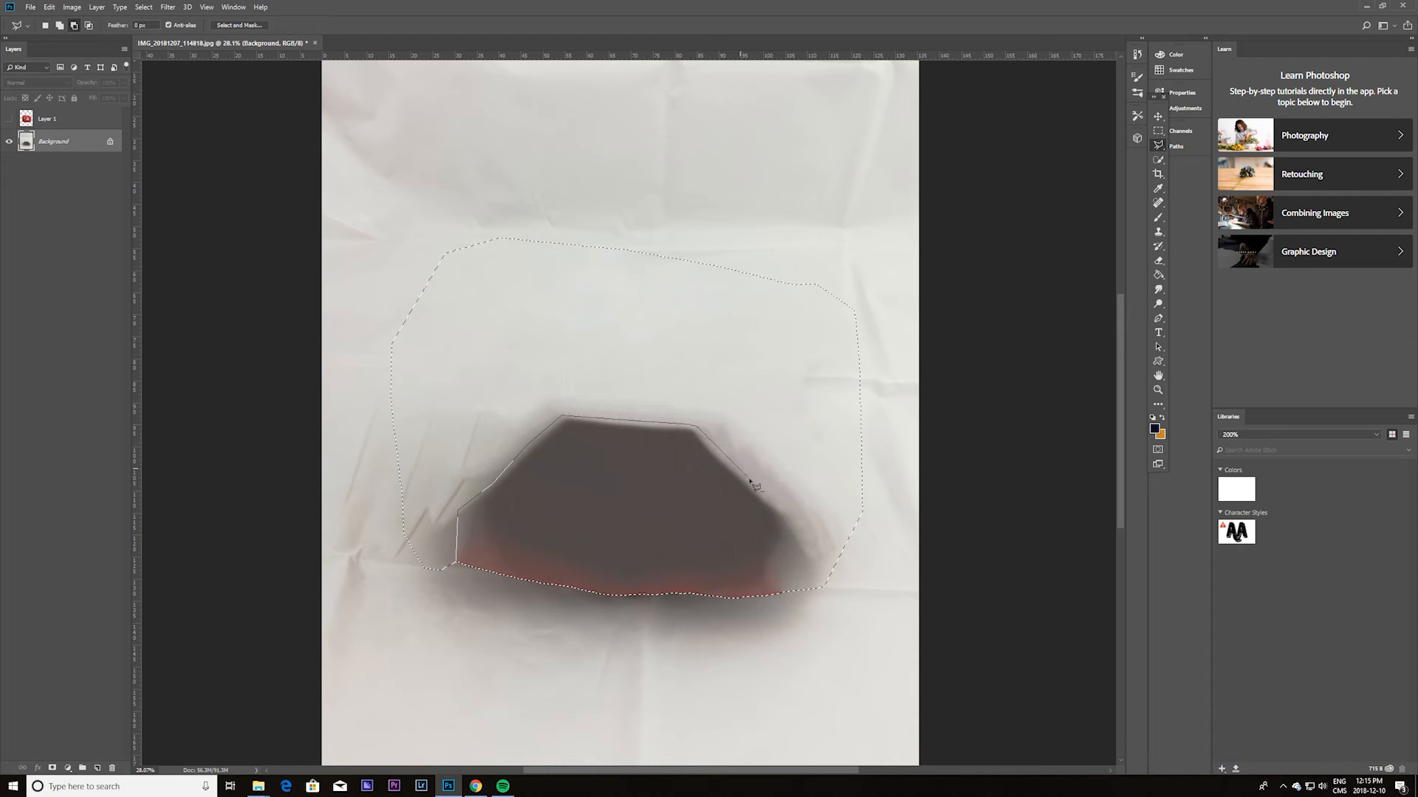
{"action": "left_click", "coordinate": [785, 547]}
{"action": "left_click", "coordinate": [797, 610]}
{"action": "left_click", "coordinate": [926, 480]}
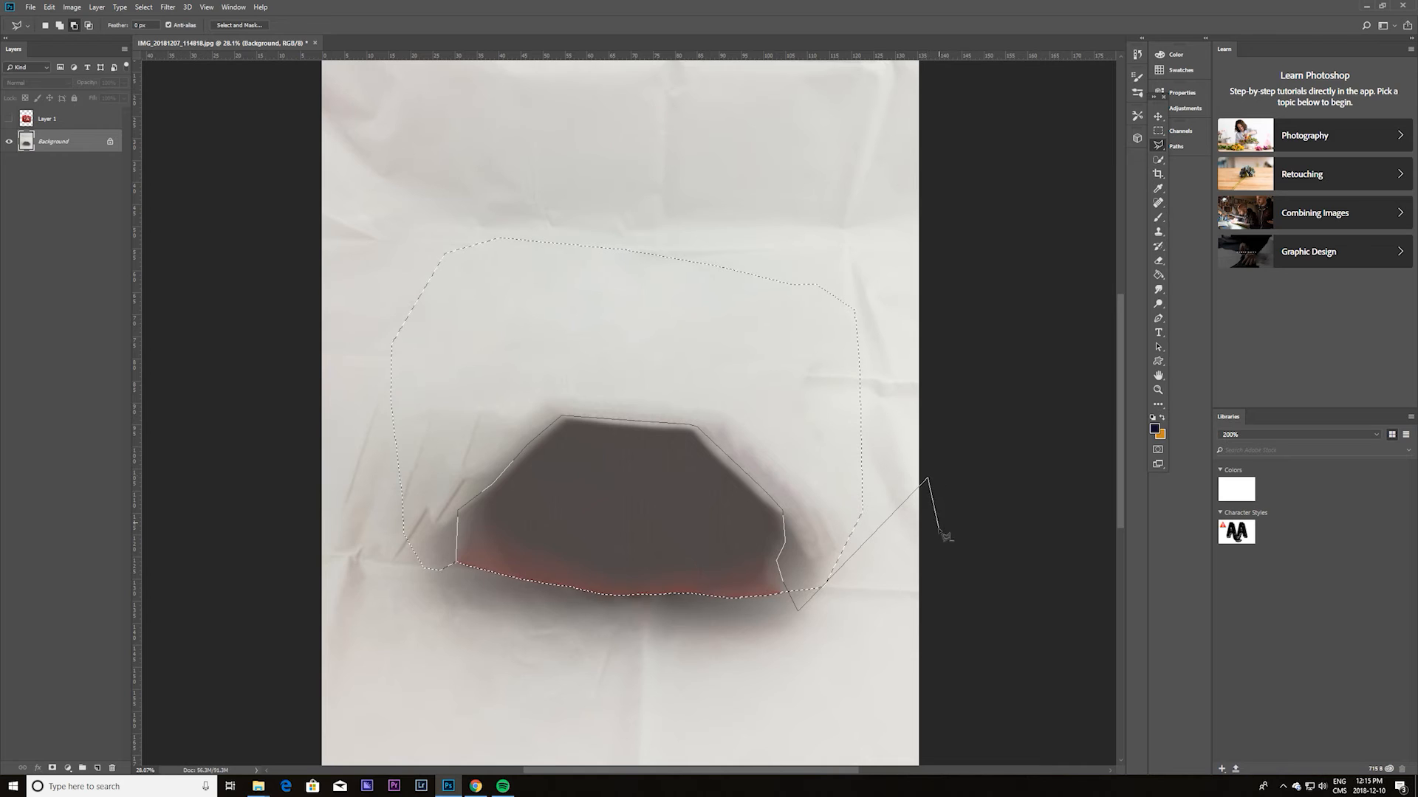
{"action": "left_click", "coordinate": [911, 146]}
{"action": "left_click", "coordinate": [511, 179]}
{"action": "left_click", "coordinate": [333, 259]}
{"action": "left_click", "coordinate": [333, 493]}
{"action": "left_click", "coordinate": [362, 591]}
{"action": "double_click", "coordinate": [430, 640]}
Step: Fill the dark patch using Content-Aware at 100% opacity and deselect it
{"action": "right_click", "coordinate": [603, 485]}
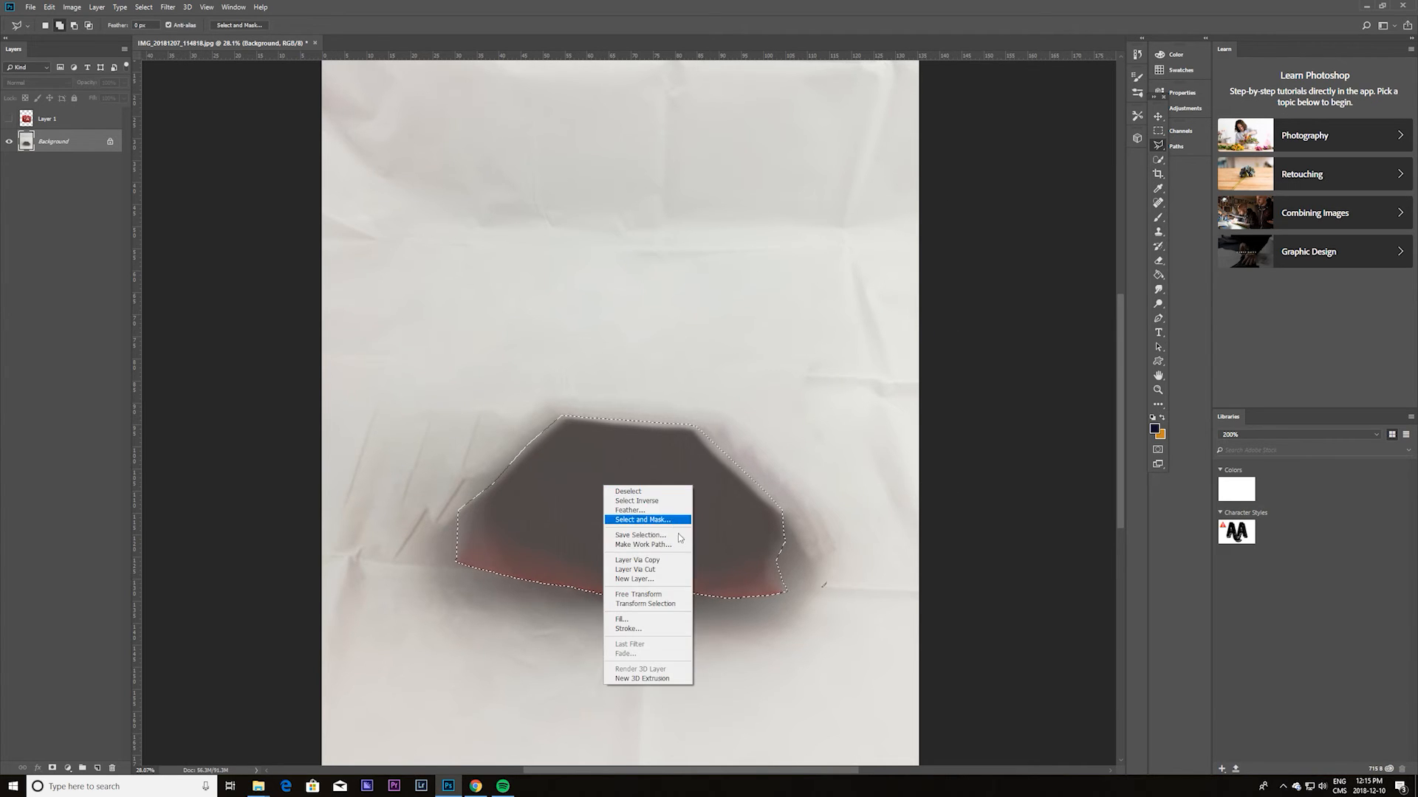
{"action": "left_click", "coordinate": [678, 629]}
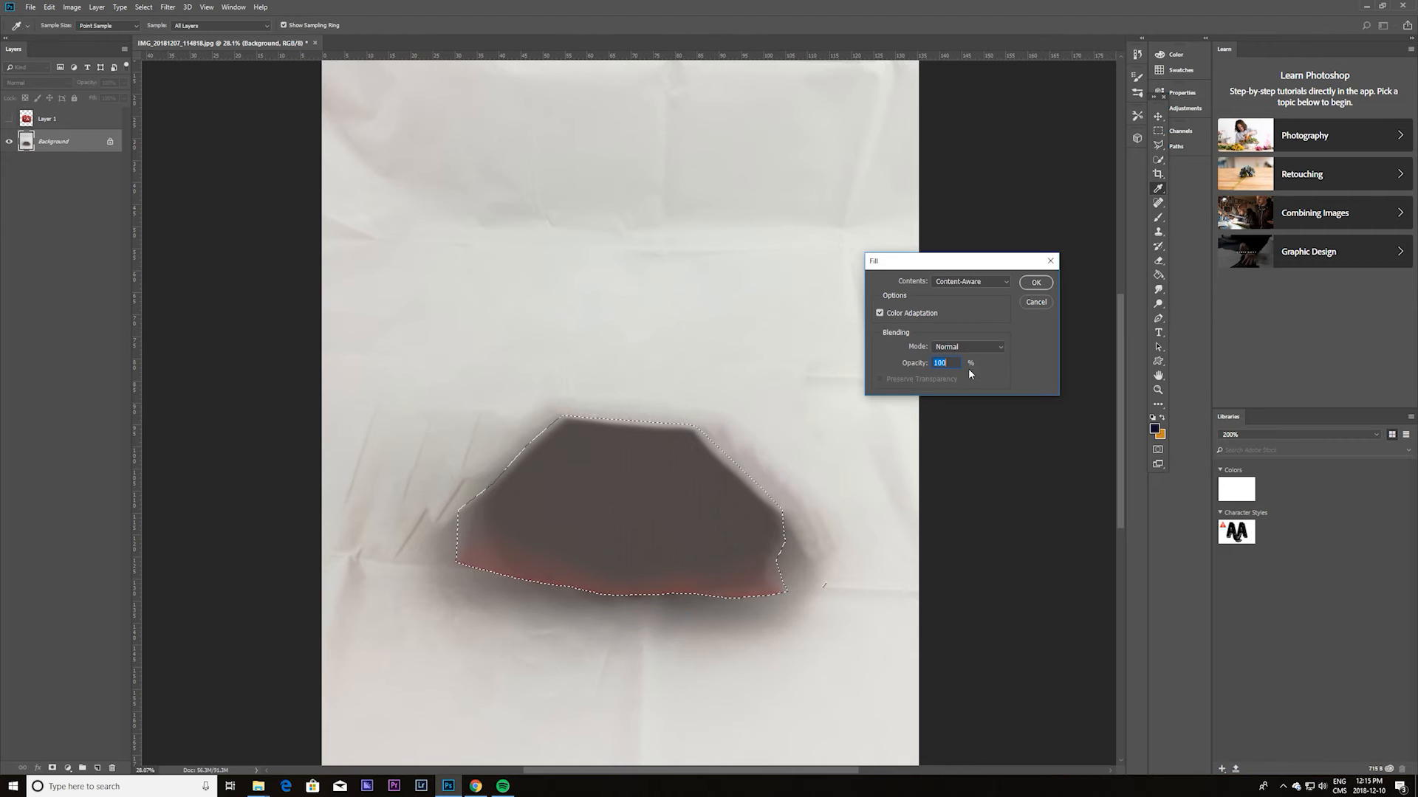
{"action": "left_click", "coordinate": [1033, 285]}
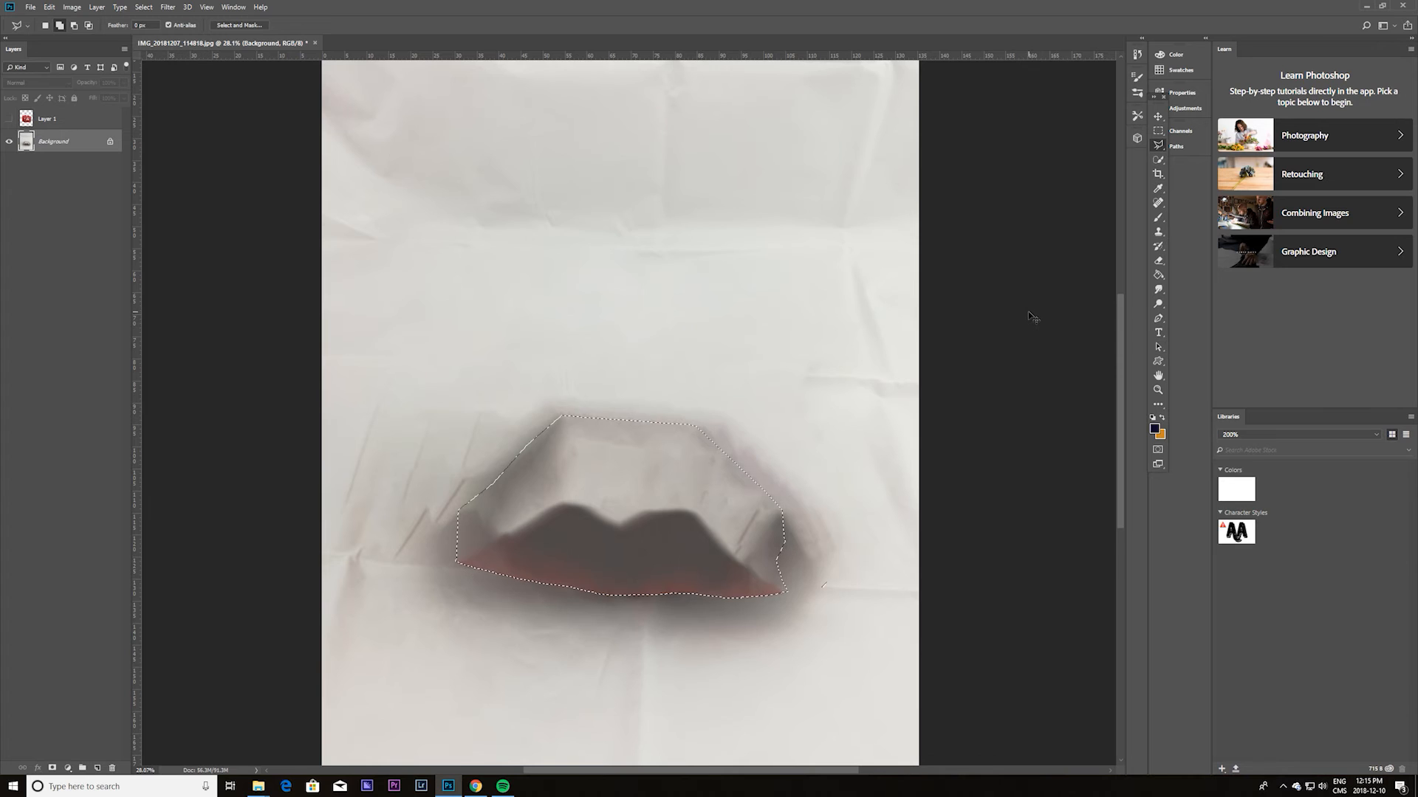
{"action": "key", "text": "ctrl+d"}
Step: Apply a Gaussian Blur with a radius of about 64 pixels to the Background layer and show Layer 1 again
{"action": "scroll", "coordinate": [897, 658], "scroll_direction": "down", "scroll_amount": 10}
{"action": "scroll", "coordinate": [649, 452], "scroll_direction": "up", "scroll_amount": 3}
{"action": "left_click", "coordinate": [167, 7]}
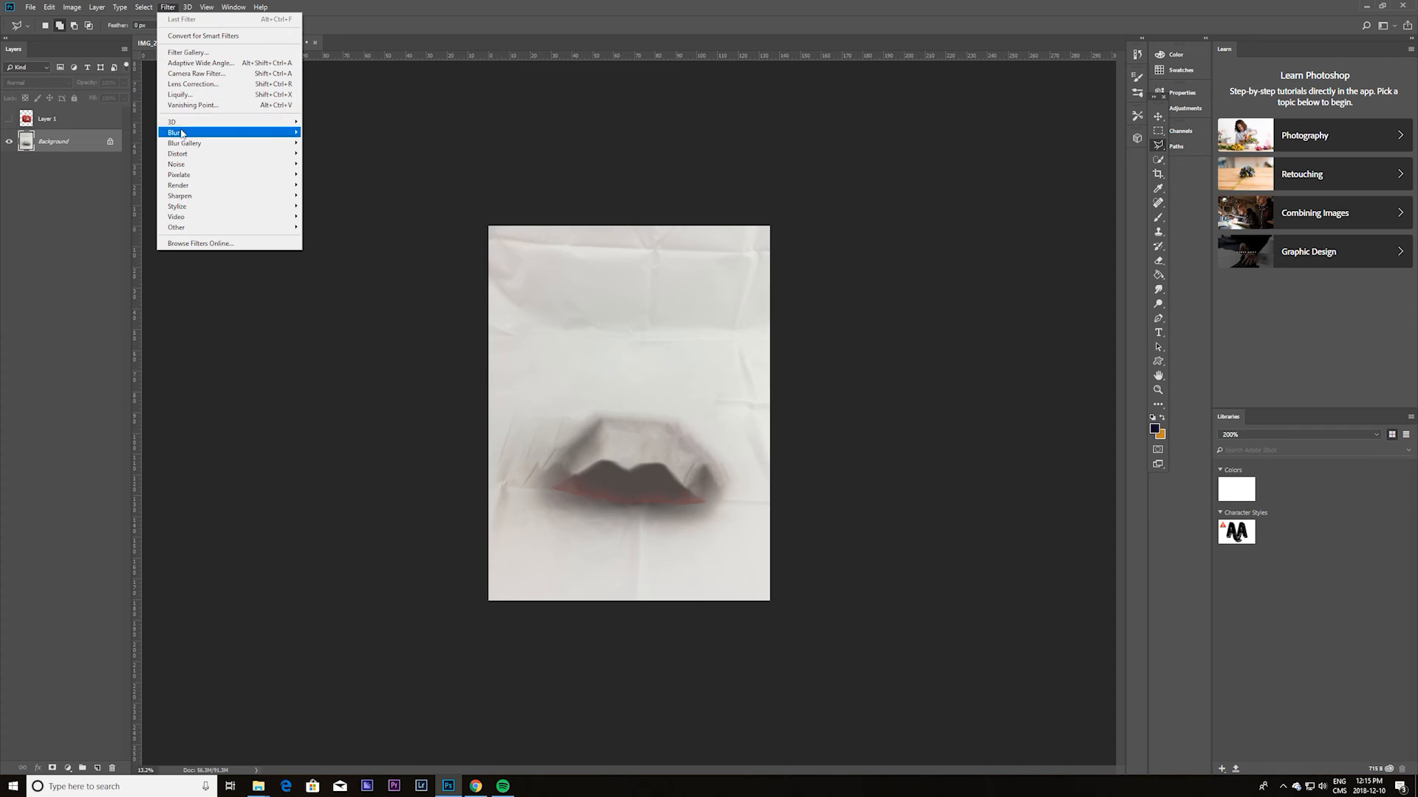
{"action": "mouse_move", "coordinate": [183, 133]}
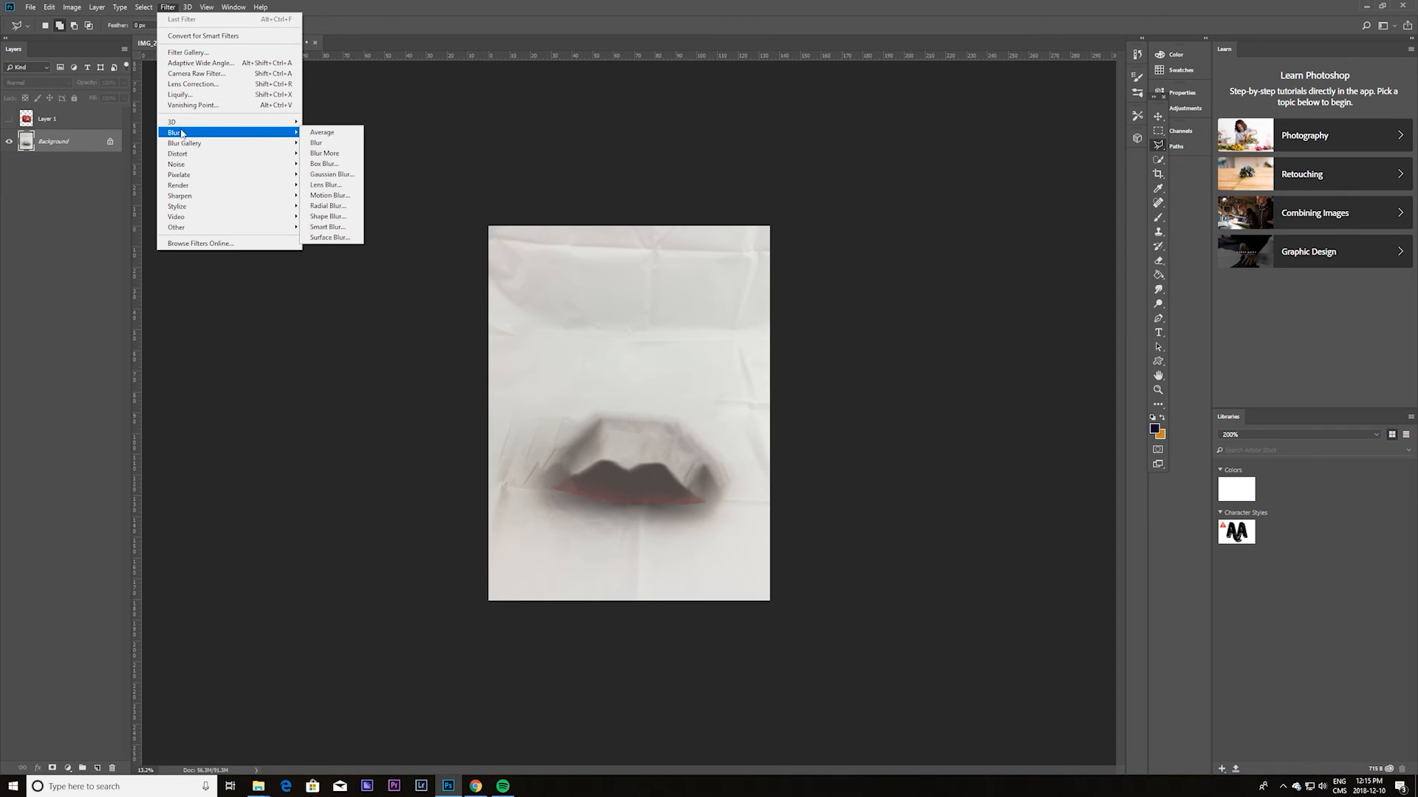
{"action": "left_click", "coordinate": [330, 175]}
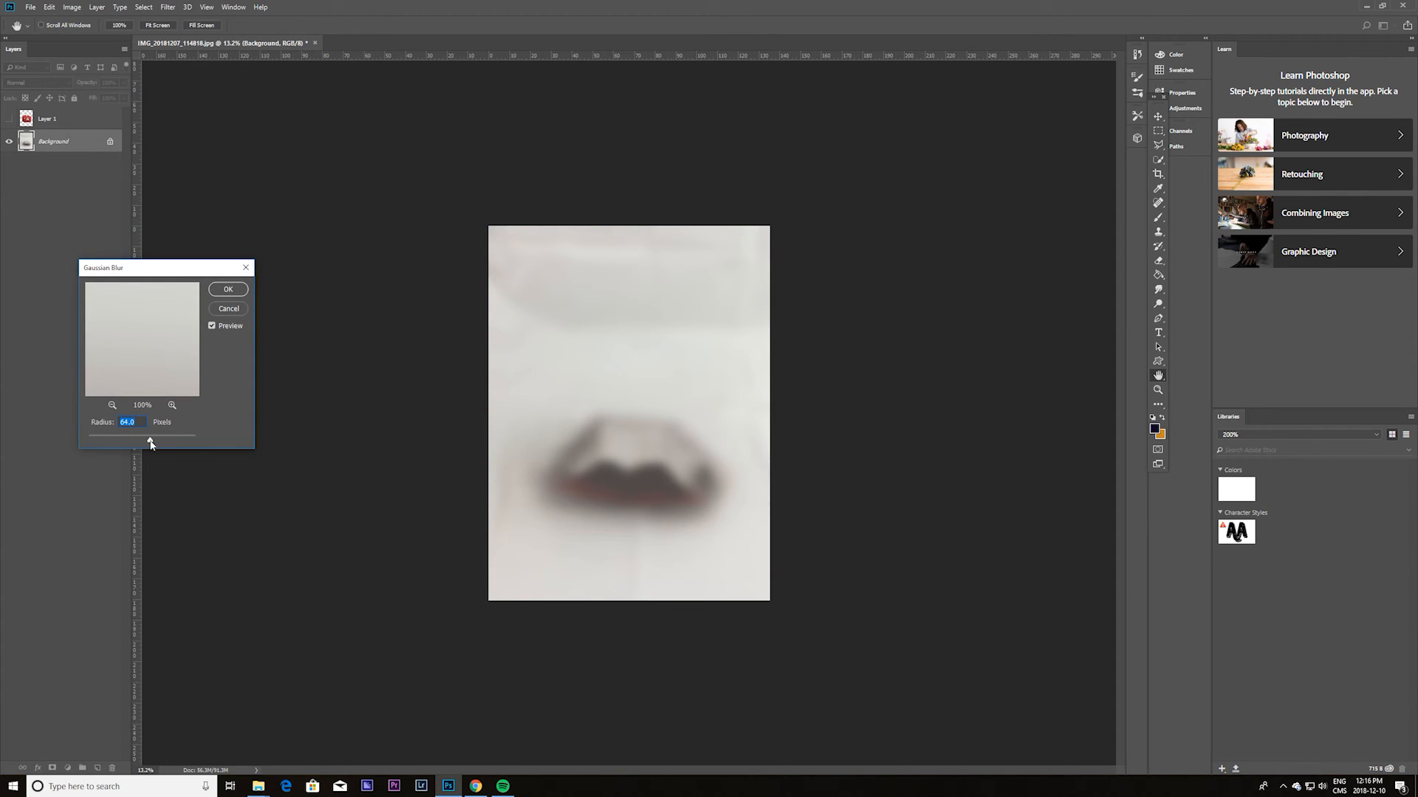
{"action": "left_click_drag", "start_coordinate": [150, 444], "coordinate": [148, 444]}
{"action": "left_click", "coordinate": [236, 294]}
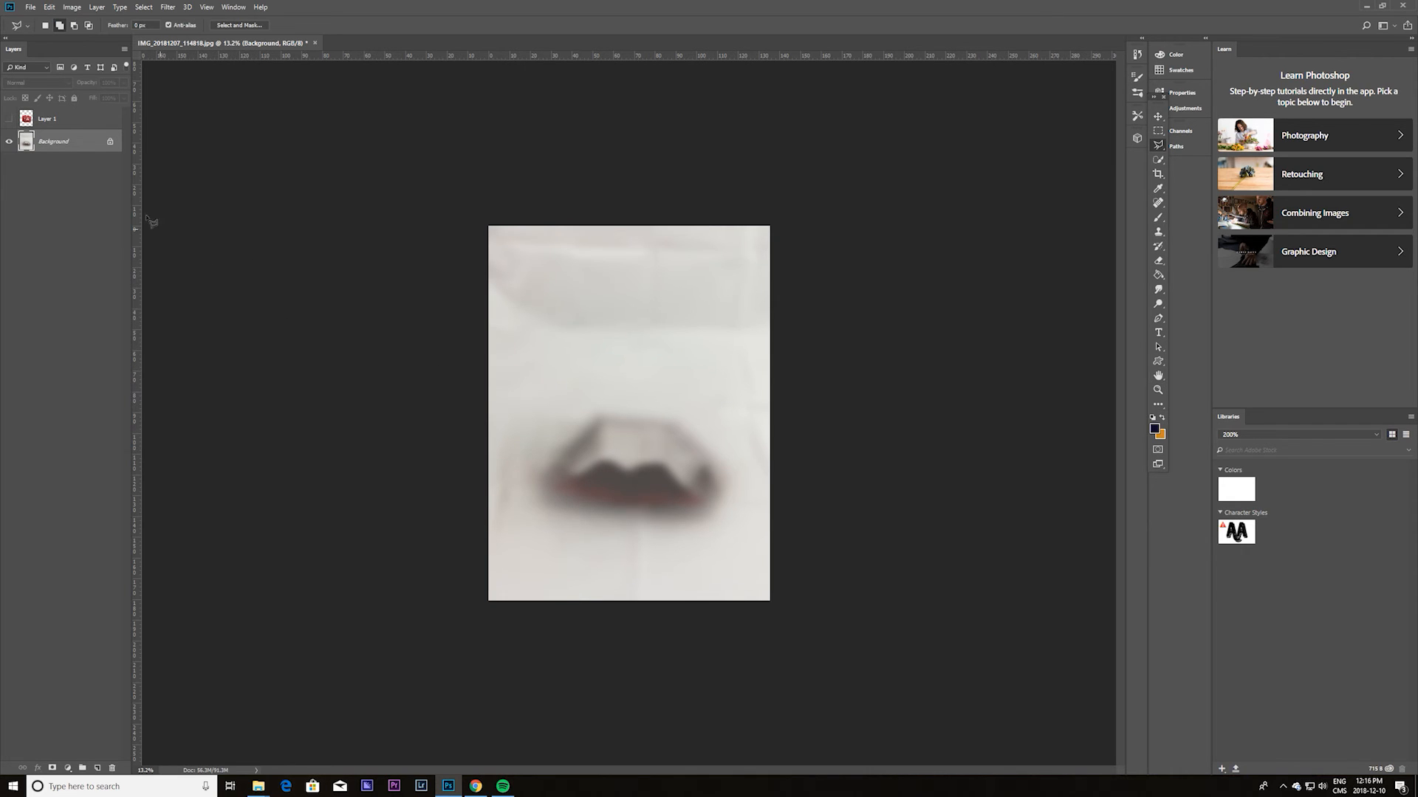
{"action": "left_click", "coordinate": [9, 119]}
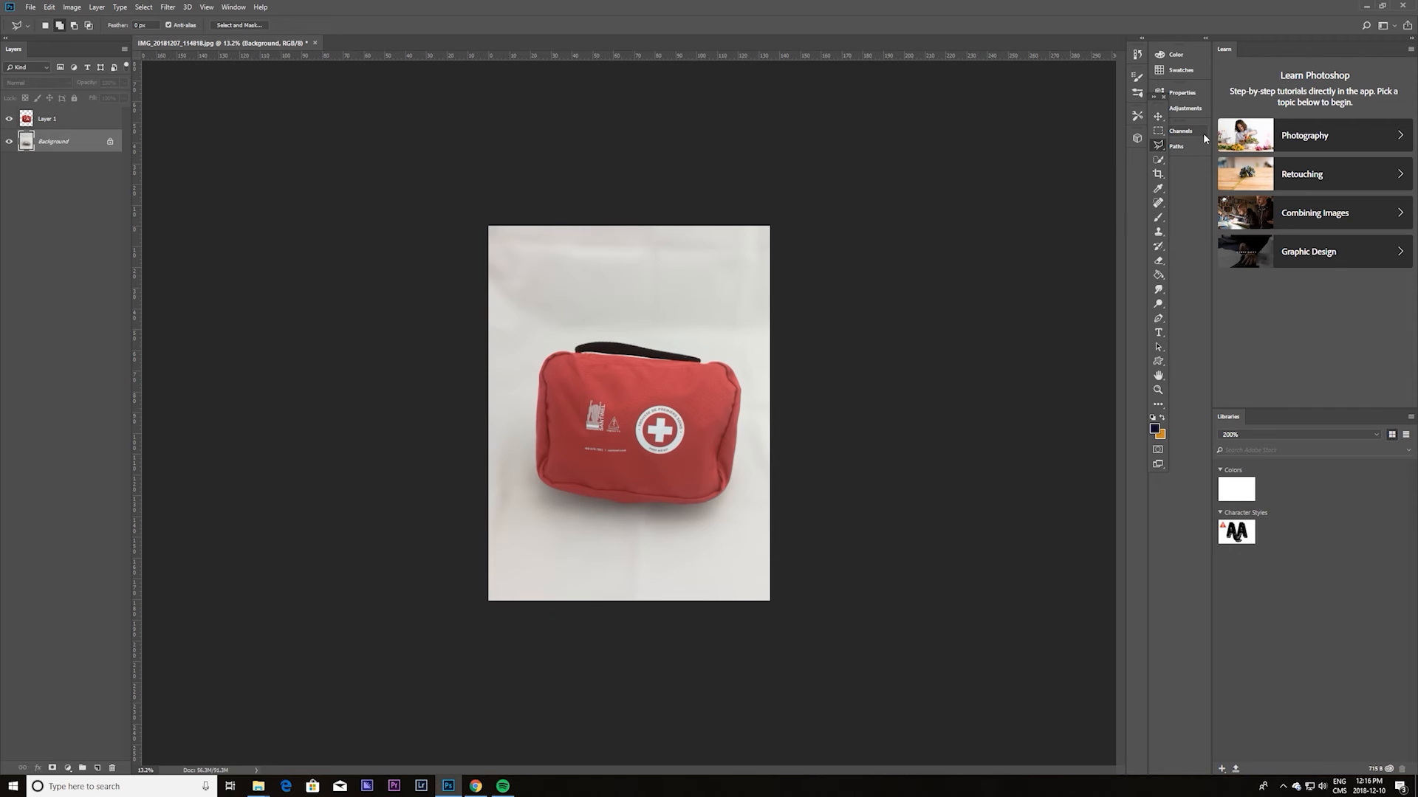
Step: Enlarge the bag on Layer 1 to about 115%, reposition it over its shadow and apply the transformation
{"action": "left_click", "coordinate": [1158, 116]}
{"action": "scroll", "coordinate": [565, 404], "scroll_direction": "up", "scroll_amount": 3}
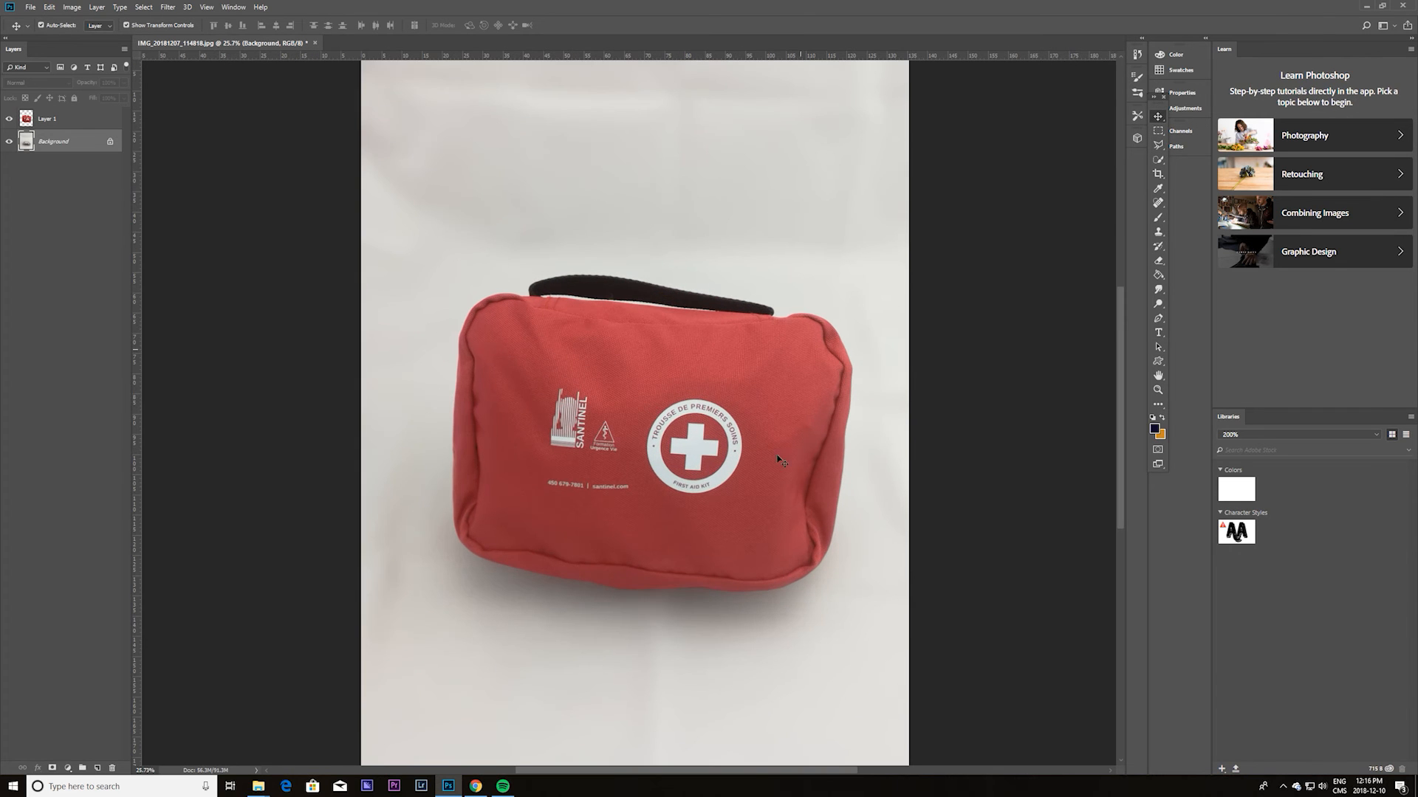
{"action": "mouse_move", "coordinate": [709, 485]}
{"action": "left_mouse_down"}
{"action": "mouse_move", "coordinate": [720, 451]}
{"action": "mouse_move", "coordinate": [705, 447]}
{"action": "mouse_move", "coordinate": [709, 487]}
{"action": "left_mouse_up"}
{"action": "scroll", "coordinate": [708, 487], "scroll_direction": "down", "scroll_amount": 4}
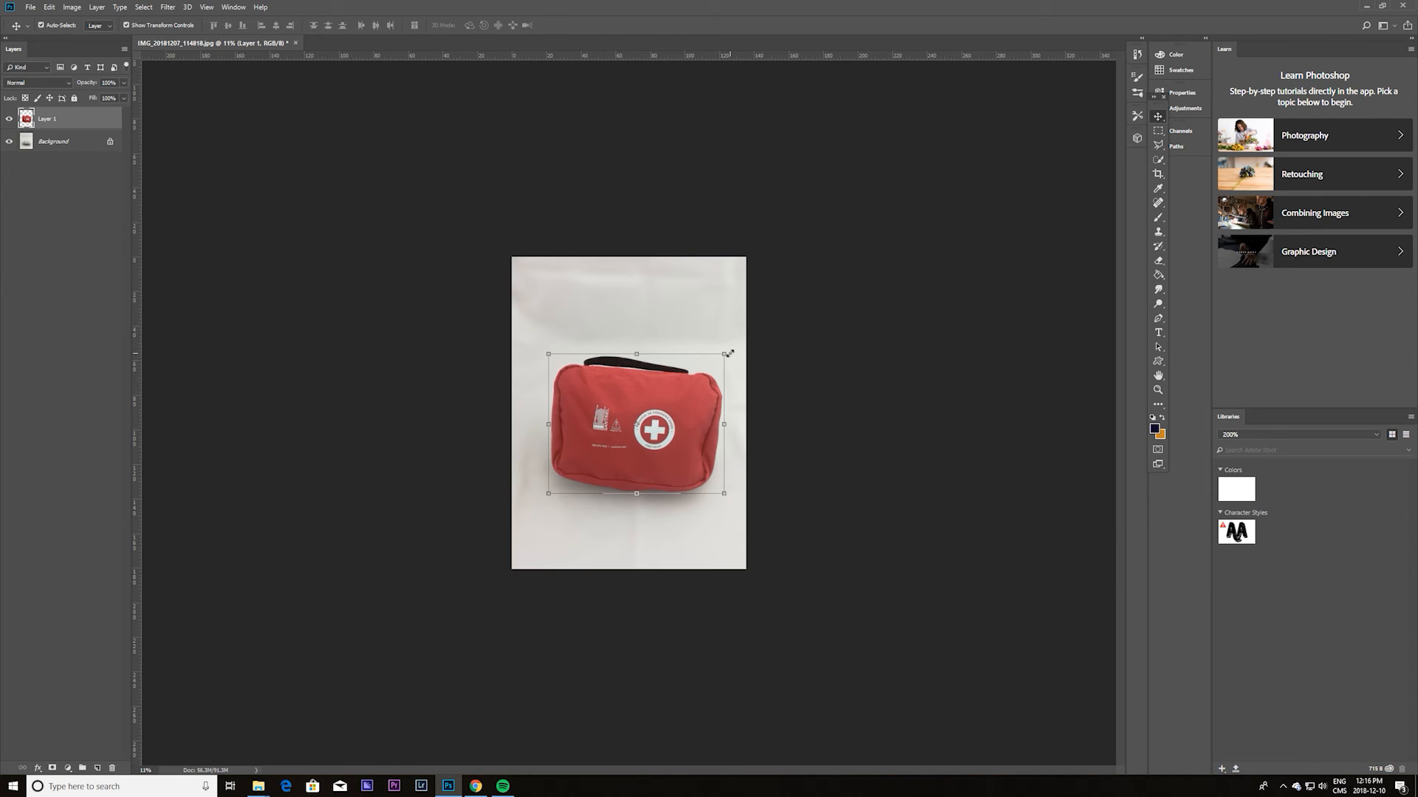
{"action": "mouse_move", "coordinate": [728, 353]}
{"action": "left_mouse_down"}
{"action": "mouse_move", "coordinate": [749, 319]}
{"action": "mouse_move", "coordinate": [742, 340]}
{"action": "left_mouse_up"}
{"action": "left_click_drag", "start_coordinate": [701, 395], "coordinate": [689, 395]}
{"action": "left_click_drag", "start_coordinate": [542, 339], "coordinate": [532, 335]}
{"action": "mouse_move", "coordinate": [666, 455]}
{"action": "left_mouse_down"}
{"action": "mouse_move", "coordinate": [677, 406]}
{"action": "mouse_move", "coordinate": [666, 452]}
{"action": "left_mouse_up"}
{"action": "left_click", "coordinate": [1158, 246]}
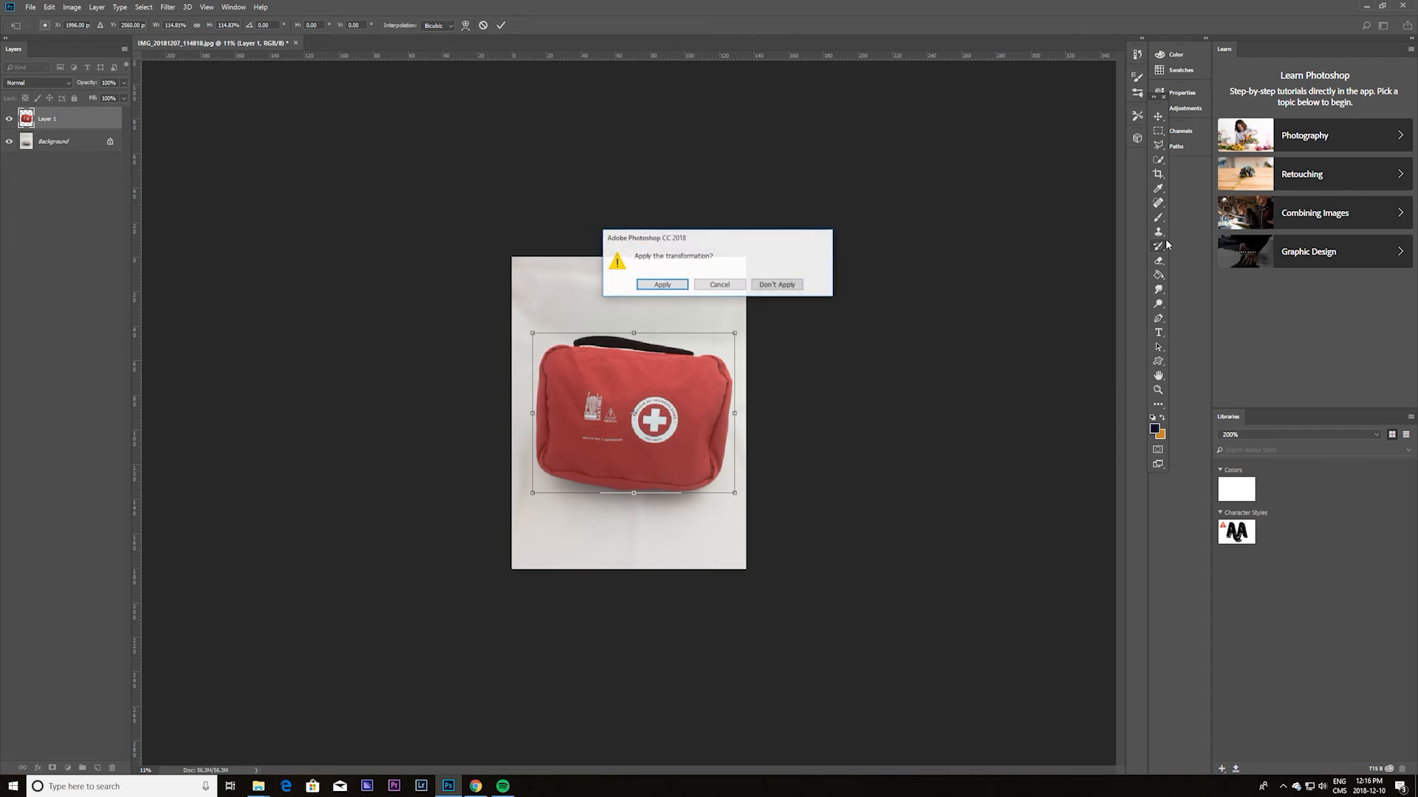
{"action": "left_click", "coordinate": [683, 287]}
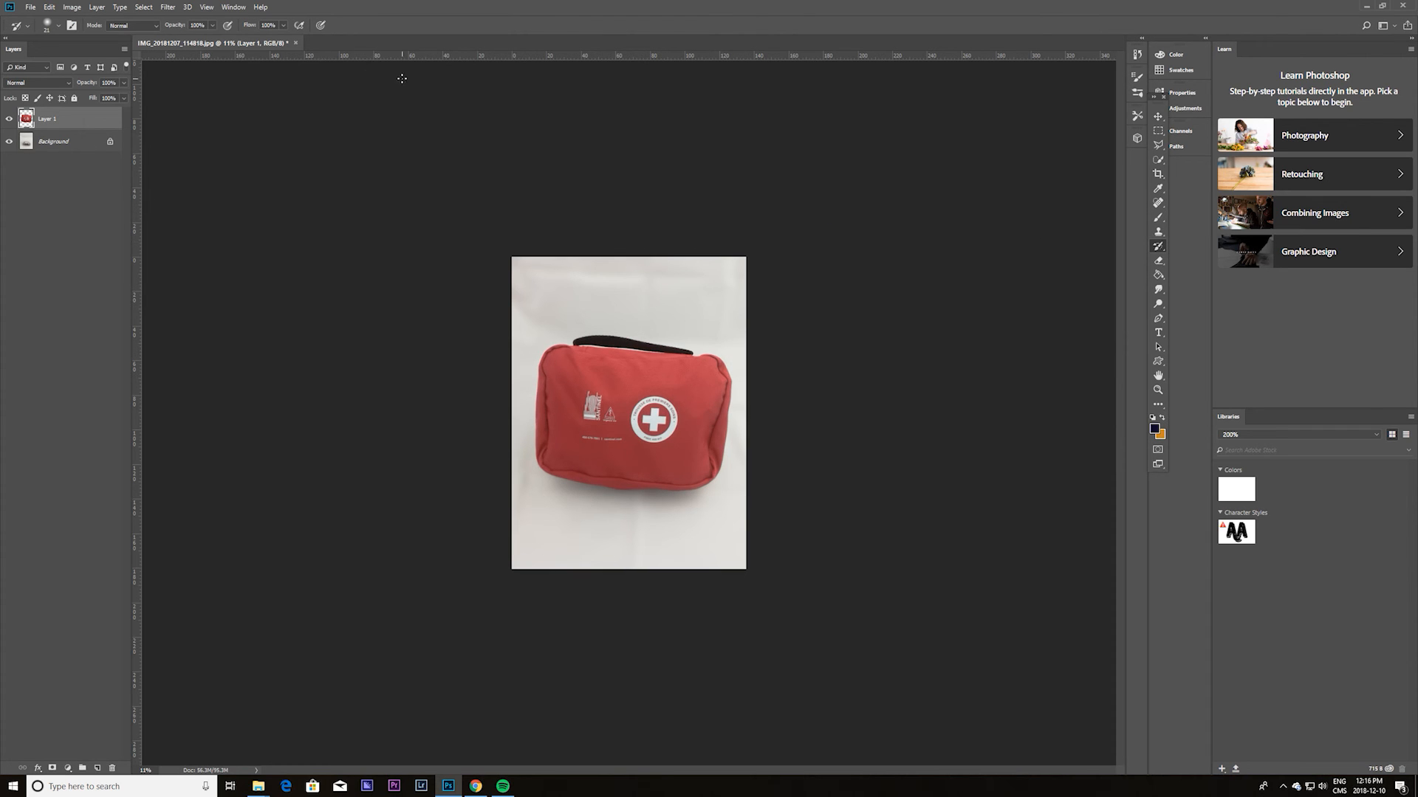
Step: Flatten the bag layer and the blurred background into a single layer
{"action": "left_click", "coordinate": [29, 8]}
{"action": "left_click", "coordinate": [55, 124]}
{"action": "right_click", "coordinate": [55, 126]}
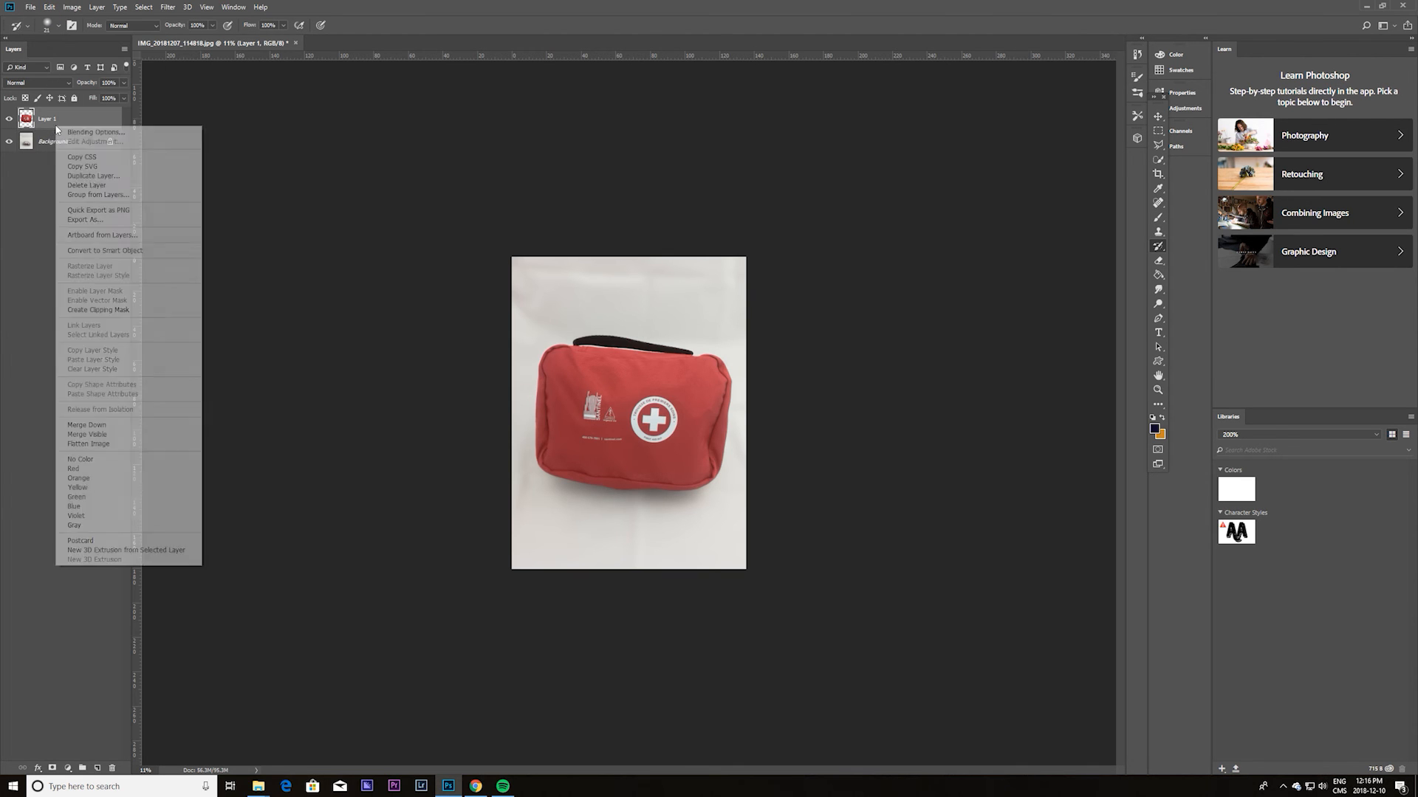
{"action": "left_click", "coordinate": [88, 444]}
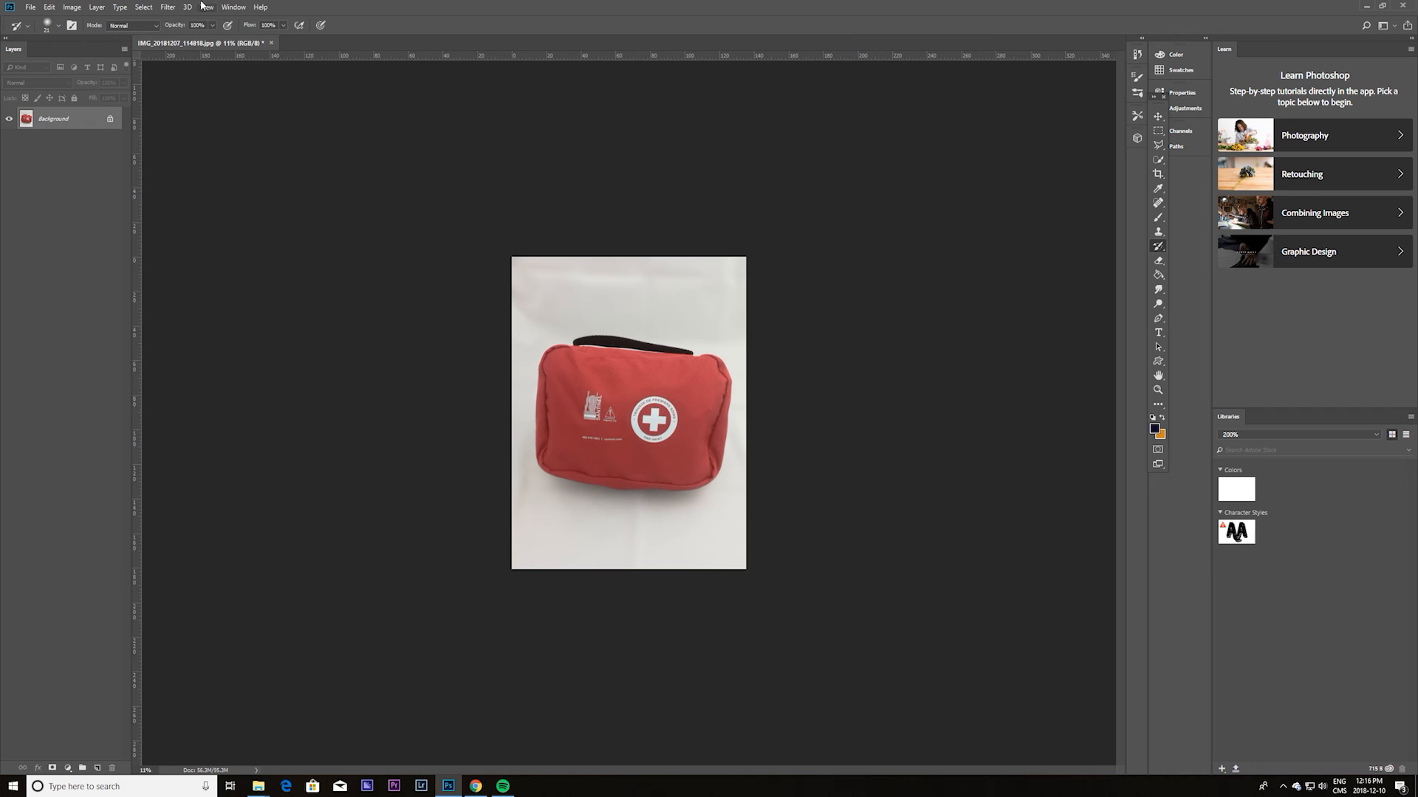
Step: Apply the Camera Raw Filter with Whites +52, Clarity about +12, lowered Blacks and a slightly cooler Temperature
{"action": "left_click", "coordinate": [166, 9]}
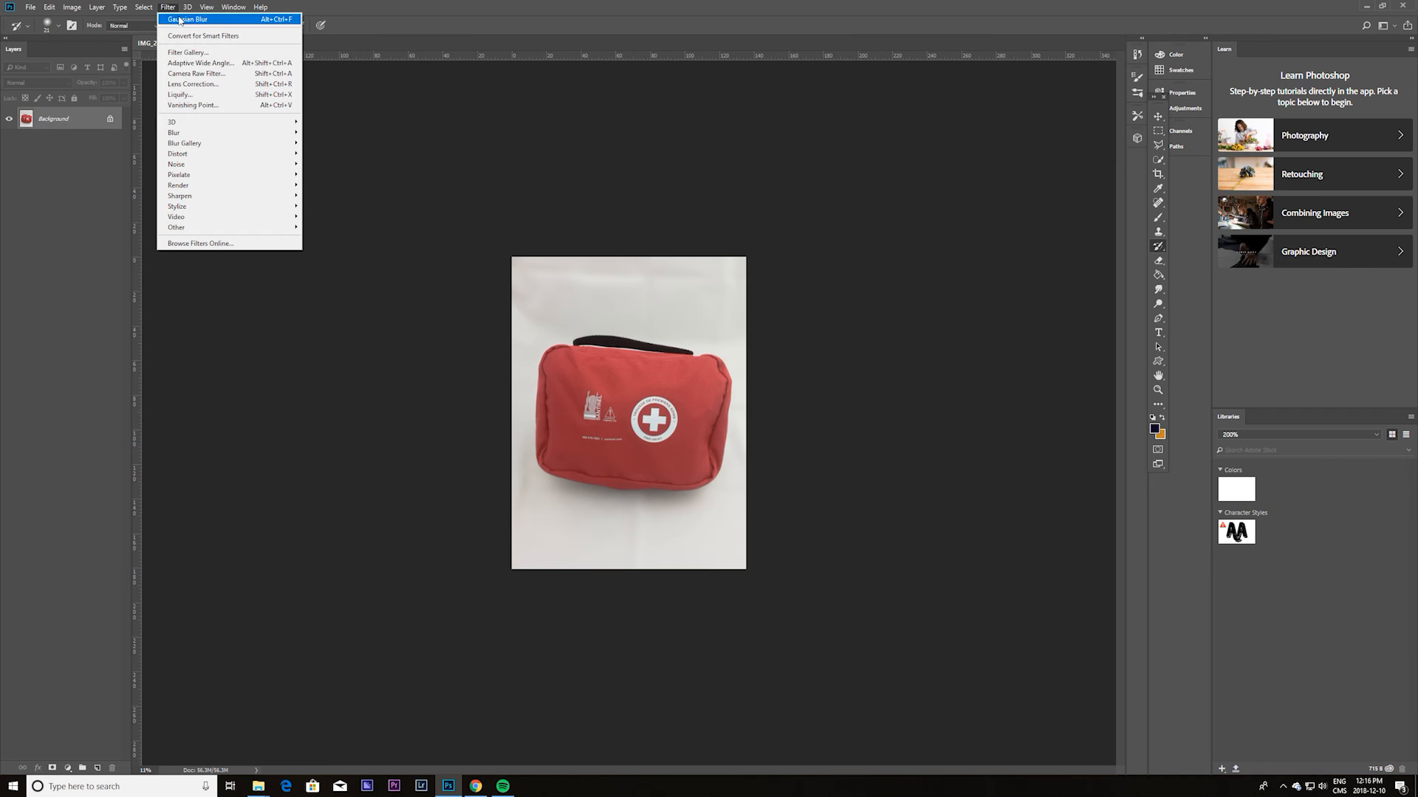
{"action": "left_click", "coordinate": [214, 73]}
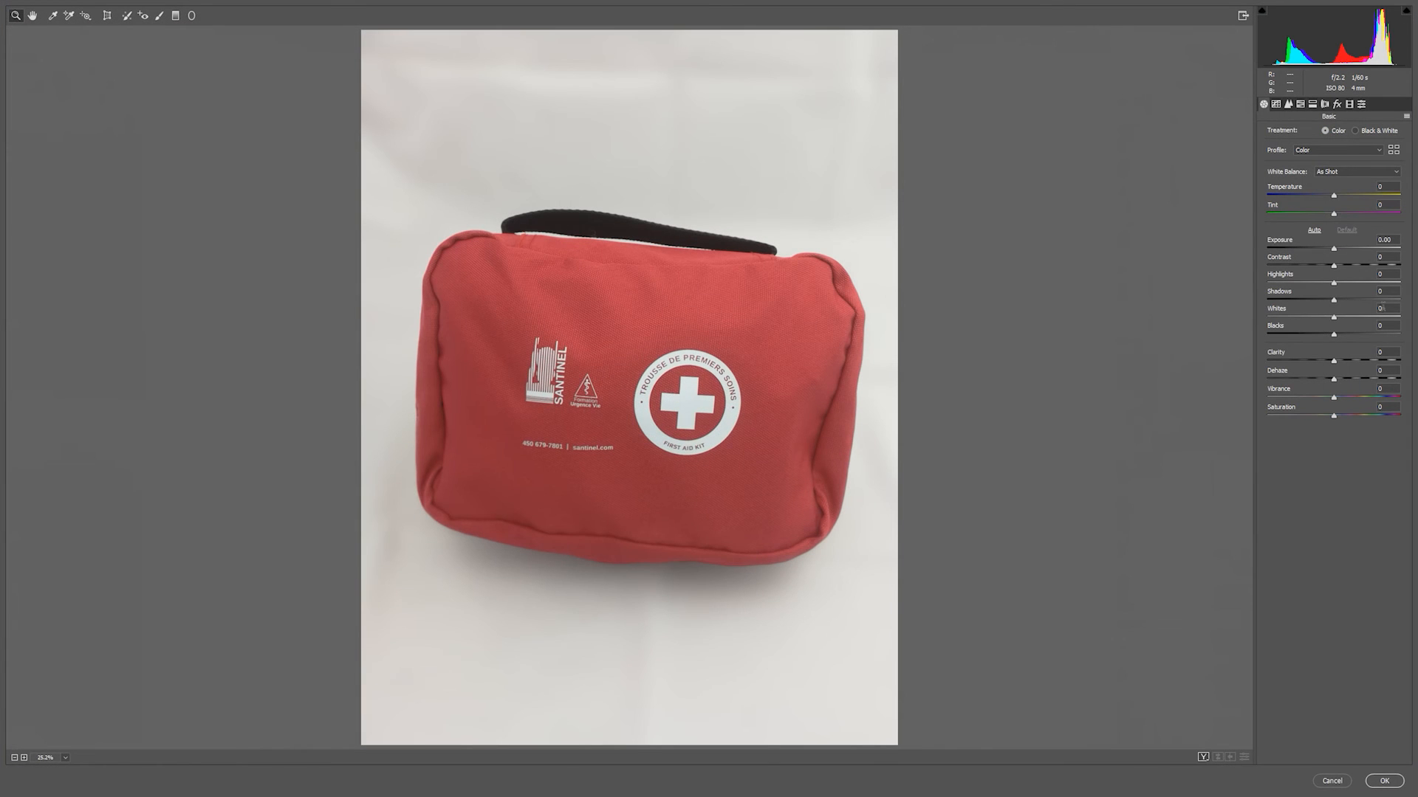
{"action": "left_click_drag", "start_coordinate": [1333, 318], "coordinate": [1343, 362]}
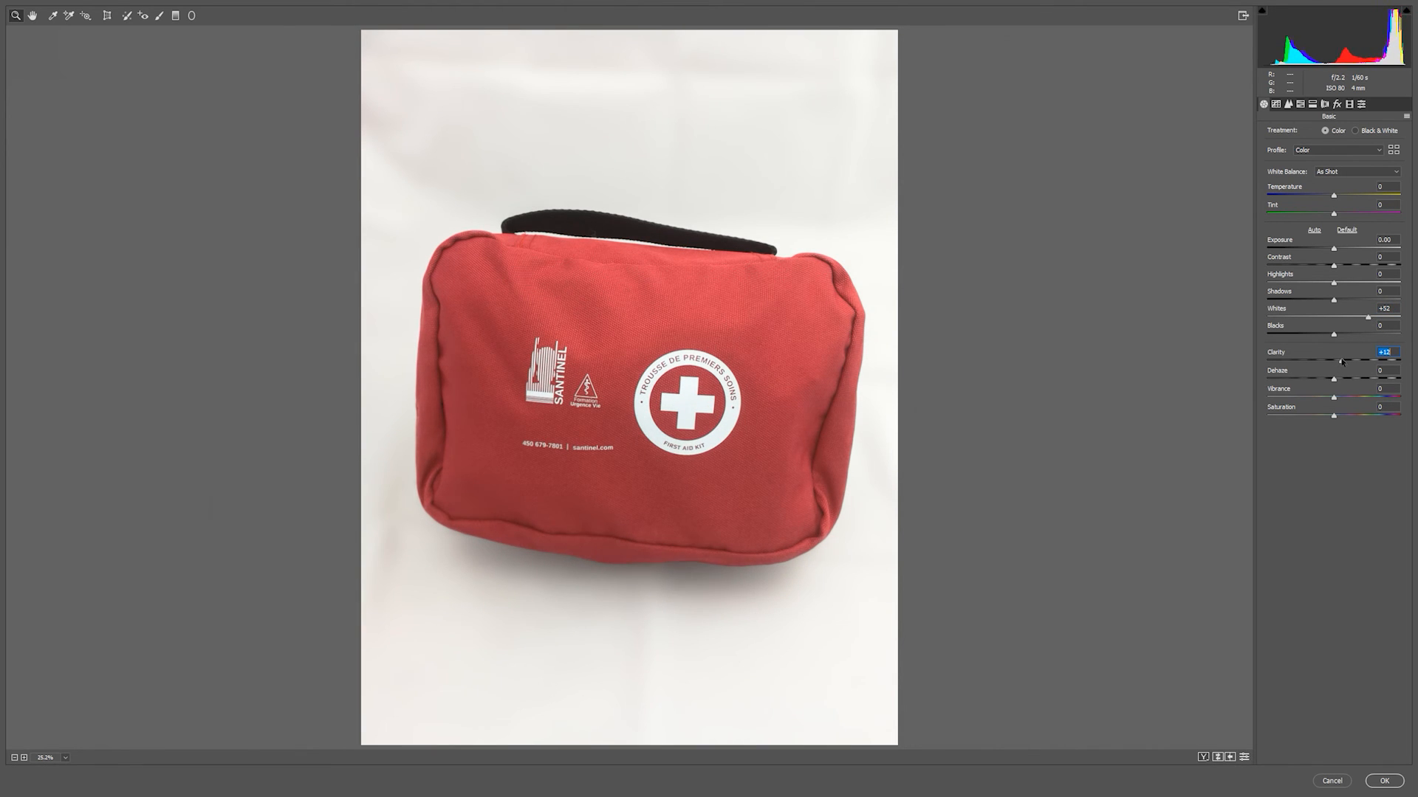
{"action": "left_click_drag", "start_coordinate": [1335, 337], "coordinate": [1321, 336]}
{"action": "left_click_drag", "start_coordinate": [1331, 198], "coordinate": [1330, 198]}
{"action": "left_click", "coordinate": [1384, 781]}
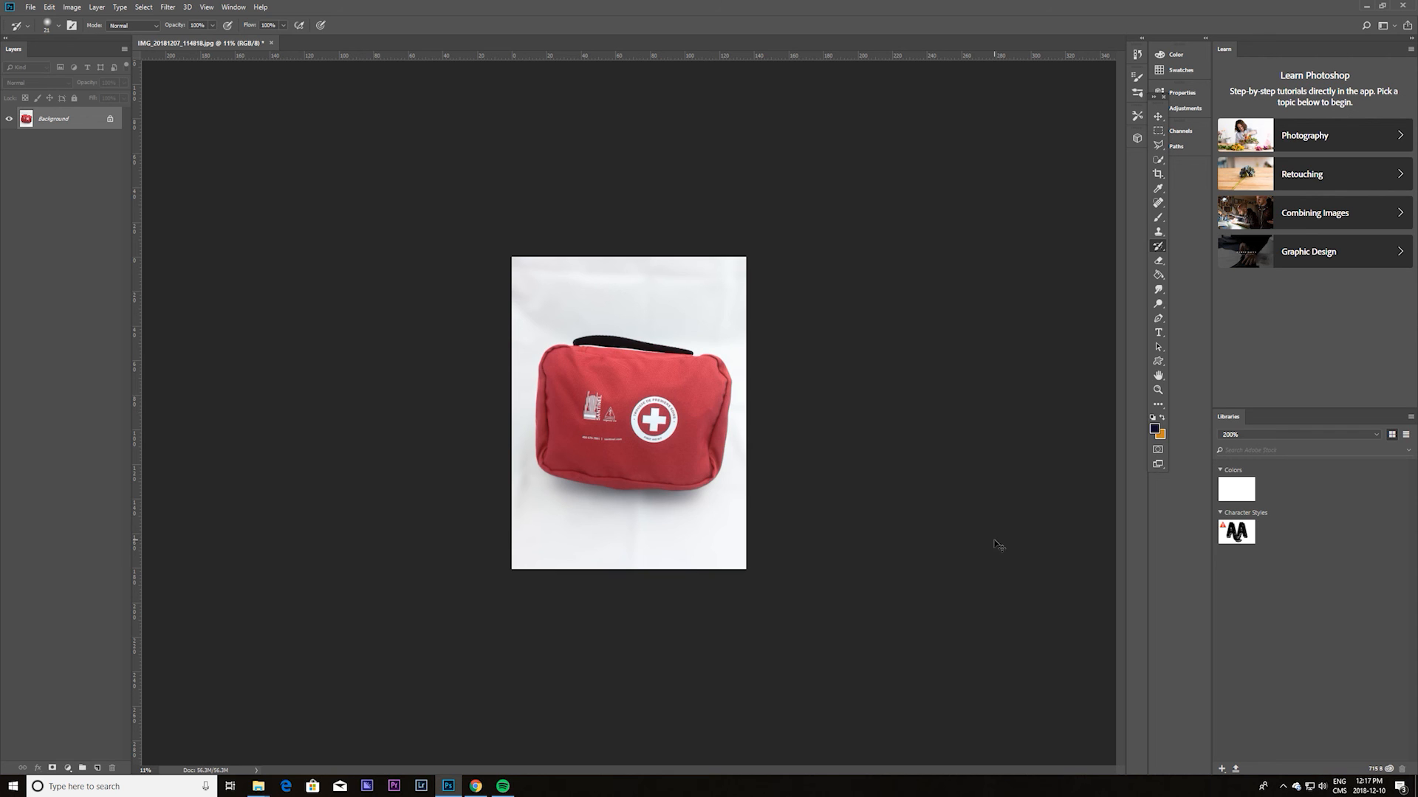
Step: Save the image as a JPEG copy over "trousse front" in the "photo pour tuto" folder, accepting the JPEG options
{"action": "key", "text": "ctrl+shift+s"}
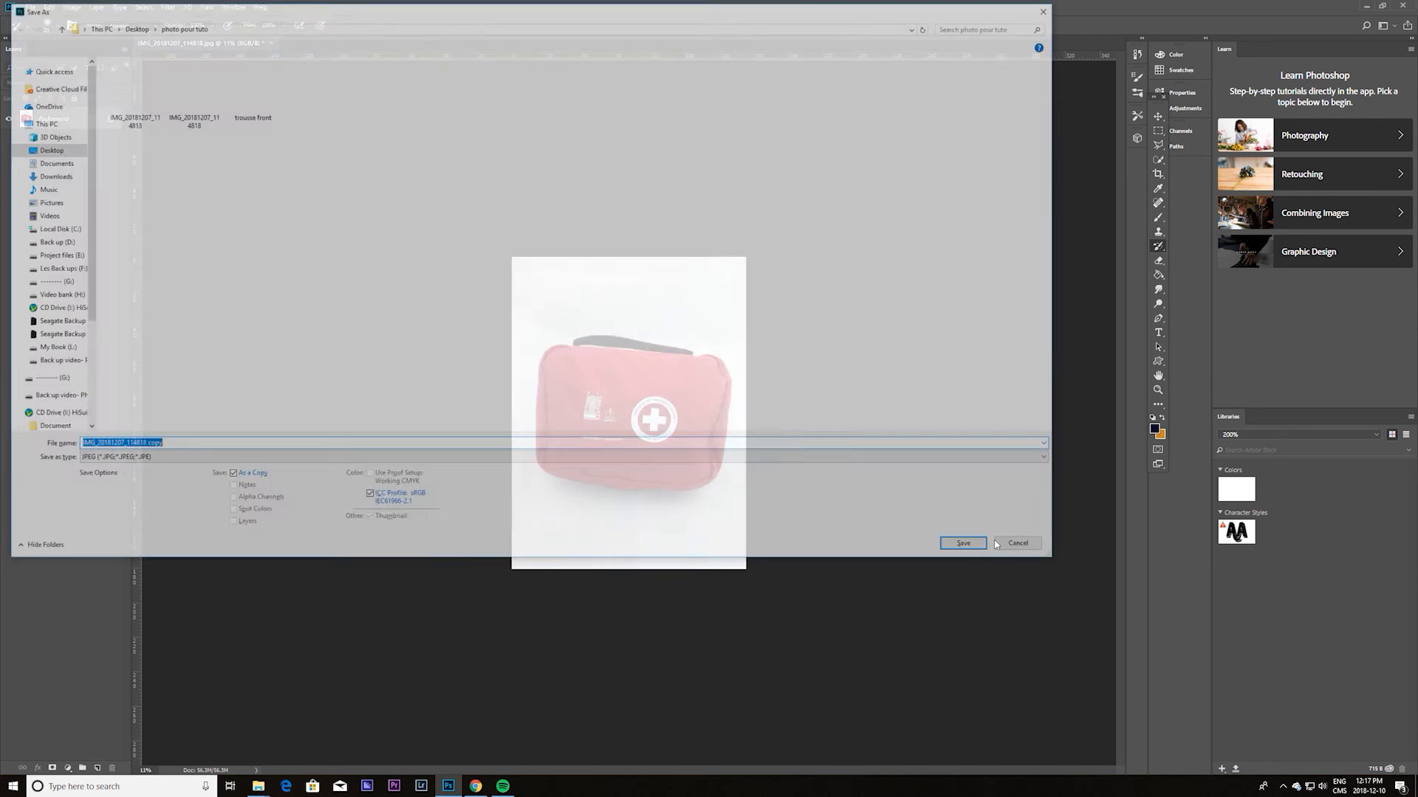
{"action": "left_click", "coordinate": [231, 103]}
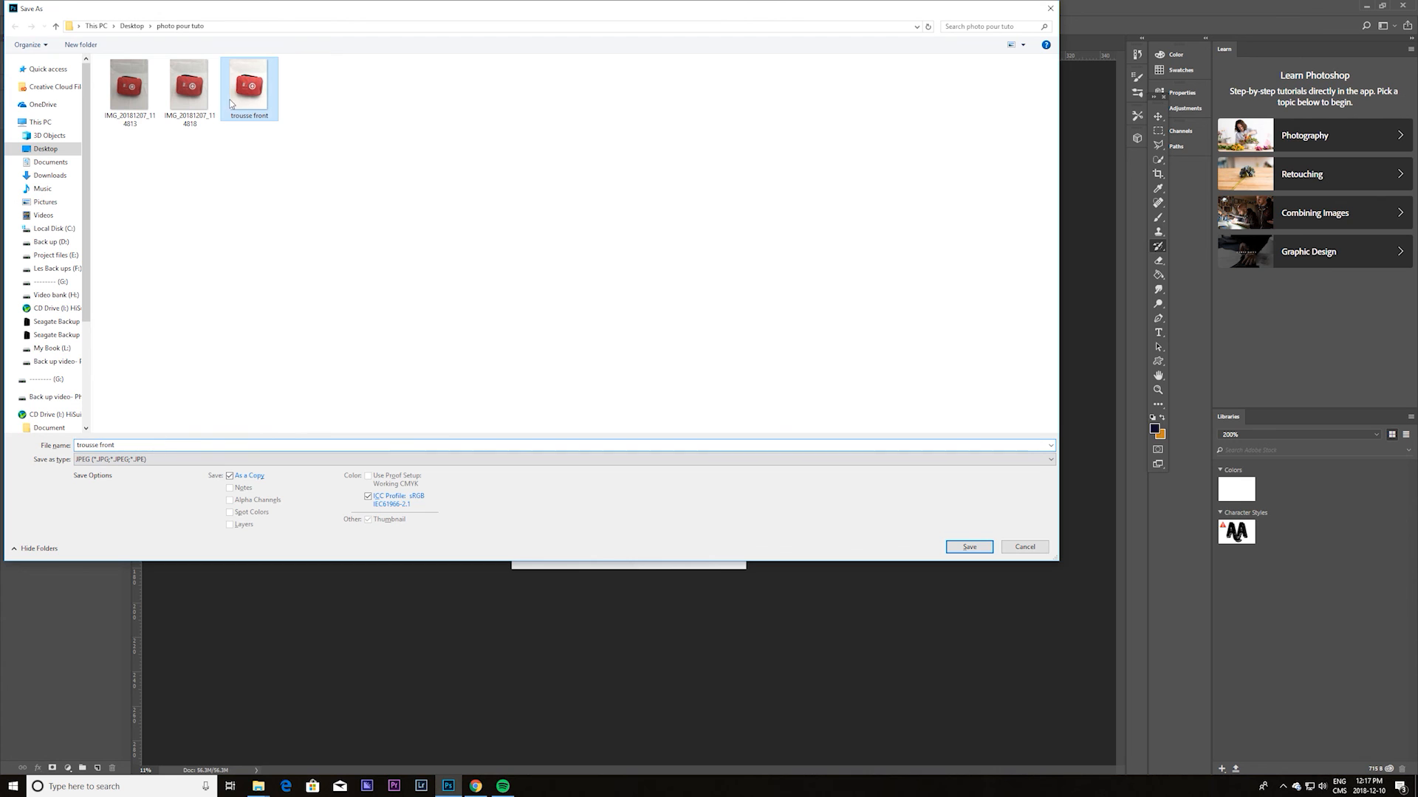
{"action": "left_click", "coordinate": [968, 547]}
{"action": "left_click", "coordinate": [722, 388]}
{"action": "left_click", "coordinate": [578, 147]}
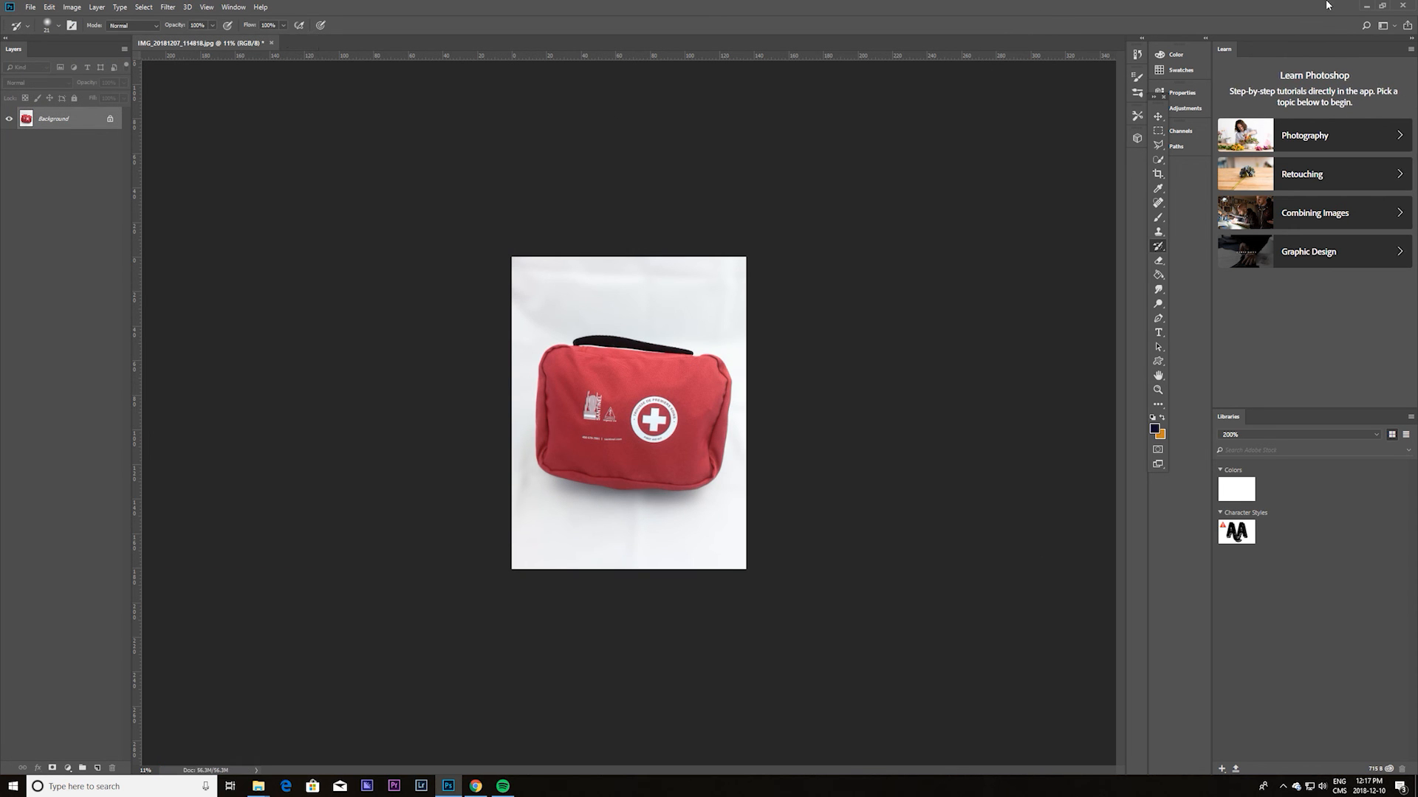
Step: Switch to the "photo pour tuto" folder and open the original IMG_20181207_114818 in Photos
{"action": "left_click", "coordinate": [1379, 5]}
{"action": "left_click", "coordinate": [760, 135]}
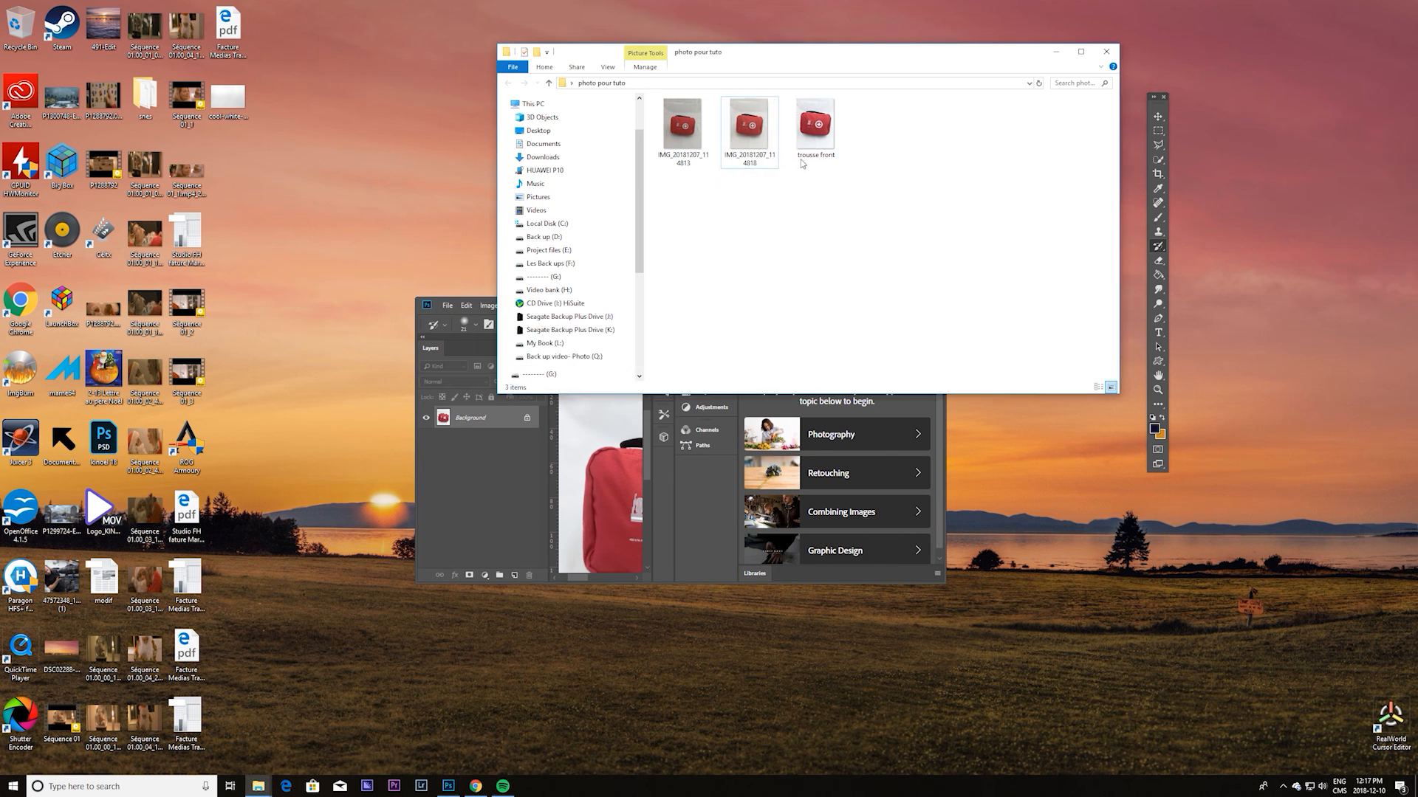
{"action": "double_click", "coordinate": [760, 135]}
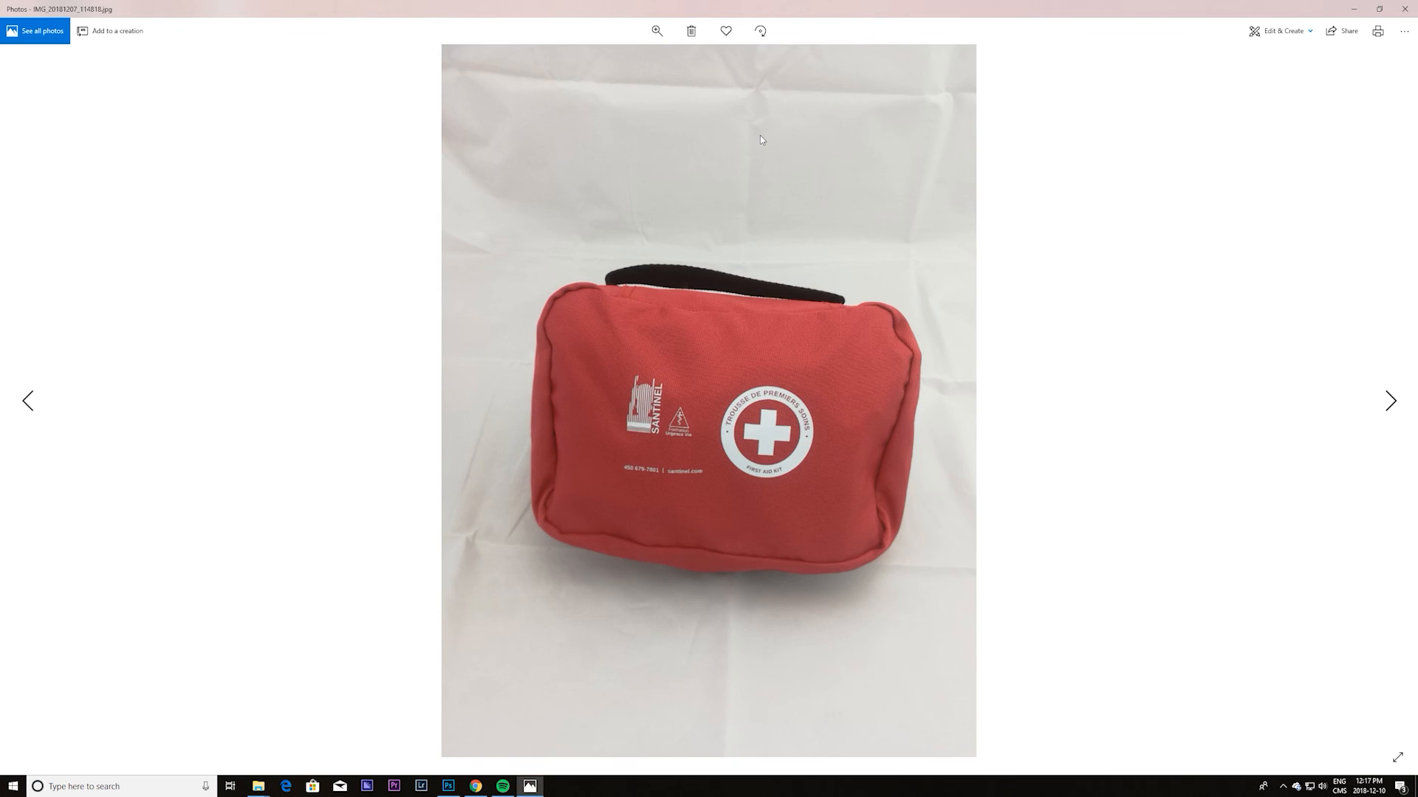
Step: Compare the original photo with the edited "trousse front" by alternating between the two images
{"action": "key", "text": "Right"}
{"action": "key", "text": "Left"}
{"action": "key", "text": "Right"}
{"action": "key", "text": "Left"}
{"action": "key", "text": "Right"}
{"action": "key", "text": "Left"}
{"action": "key", "text": "Right"}
{"action": "key", "text": "Left"}
{"action": "key", "text": "Right"}
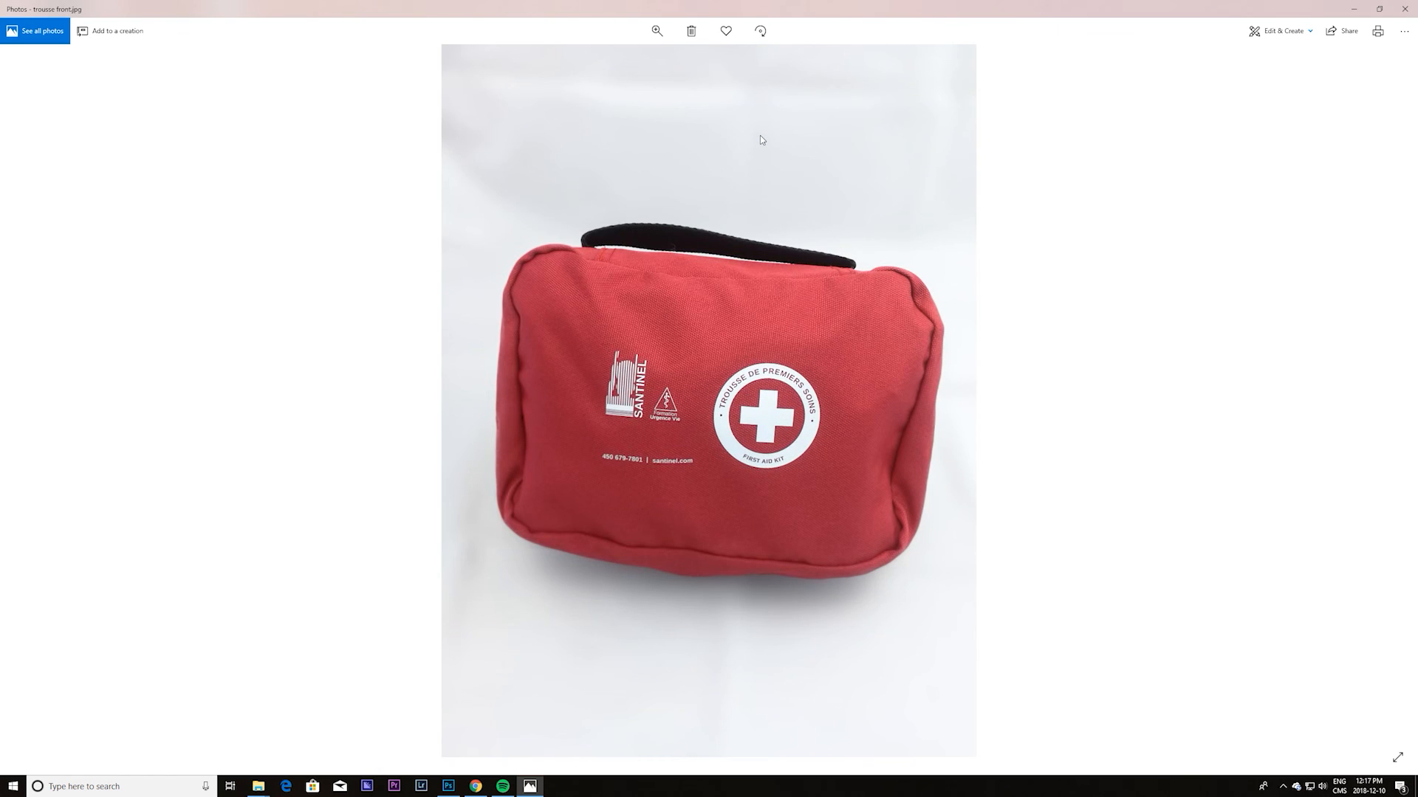